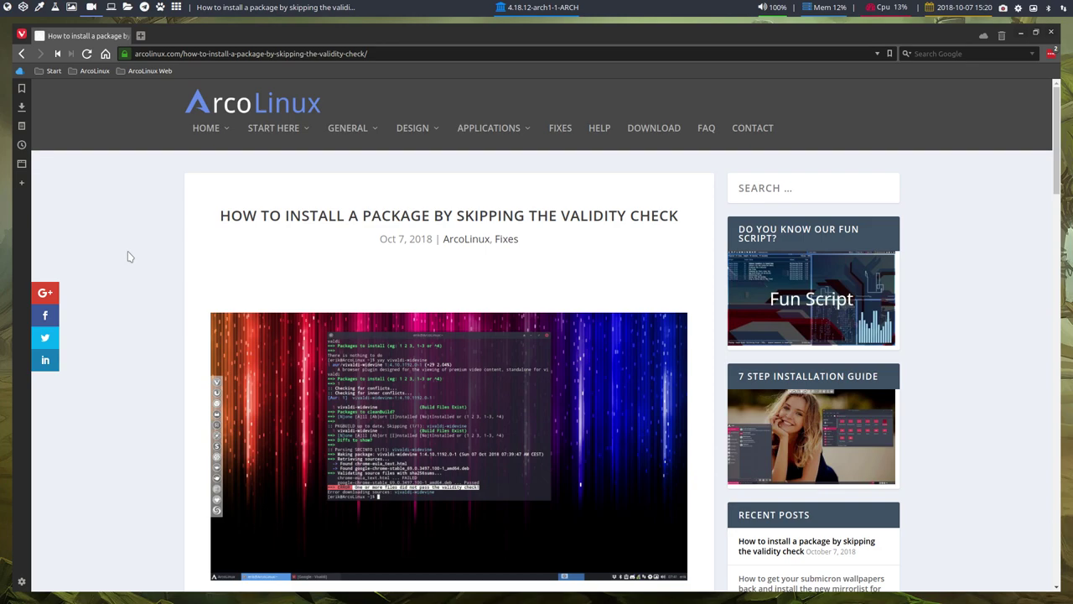
# - Scroll the article, view its terminal screenshot enlarged, and highlight the question about bypassing checksums
pyautogui.scroll(-3, 286, 289)
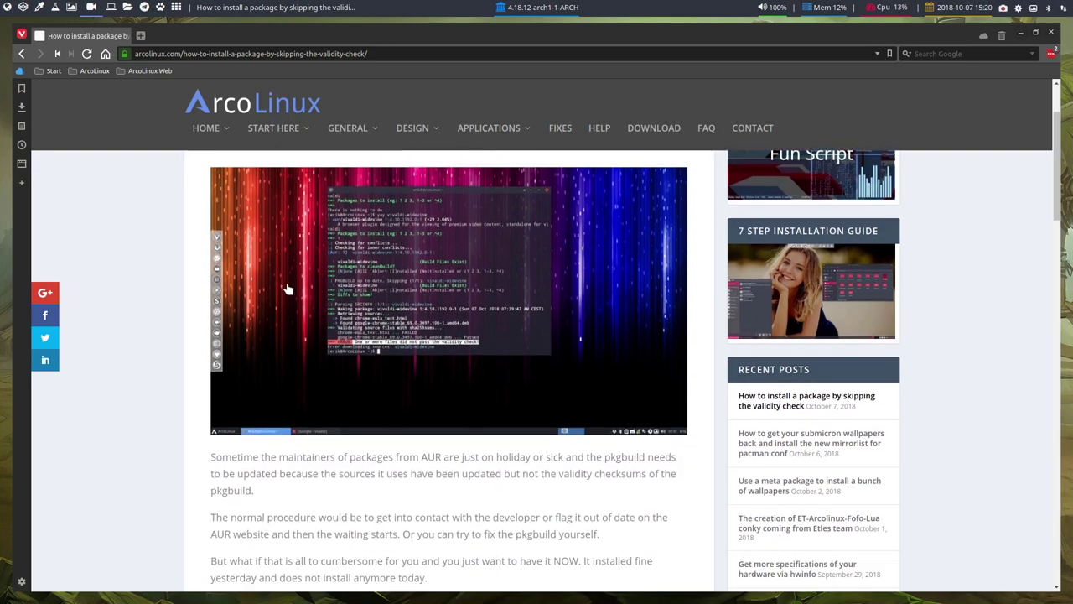
pyautogui.click(286, 289)
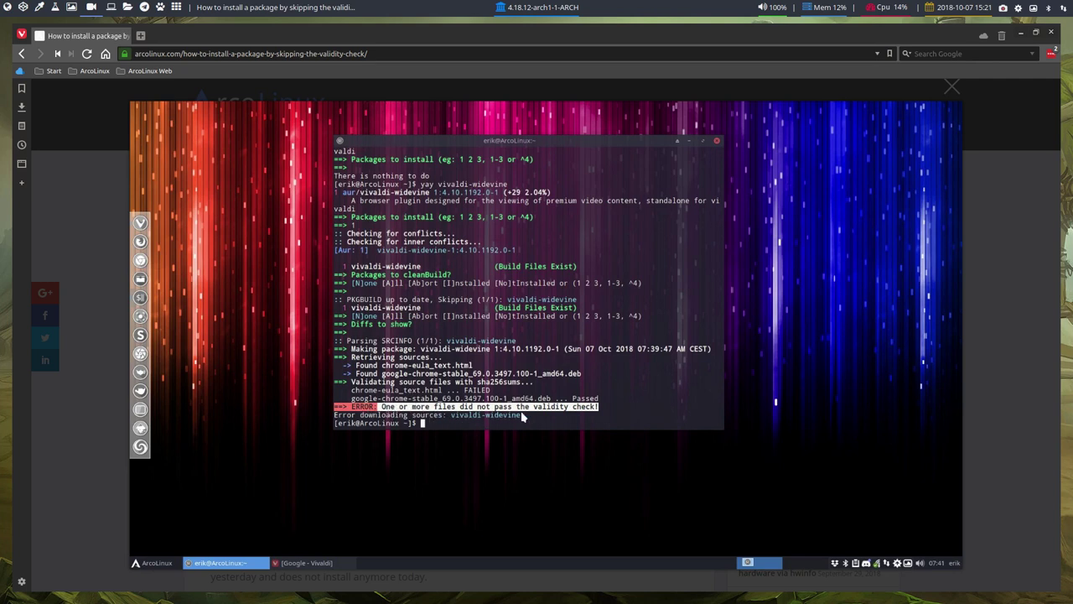
pyautogui.click(106, 449)
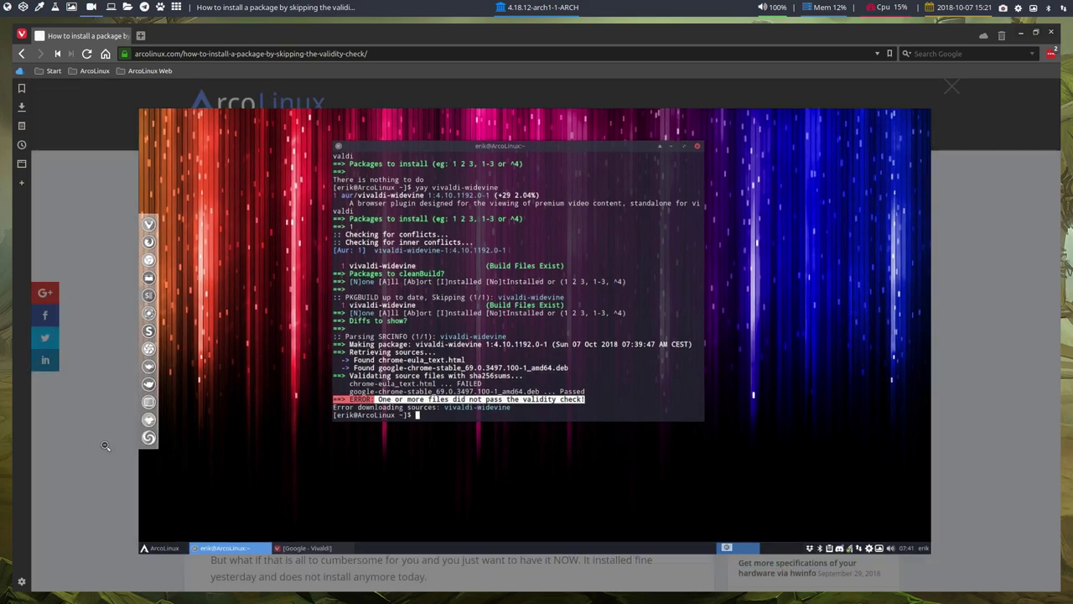
pyautogui.scroll(-4, 107, 449)
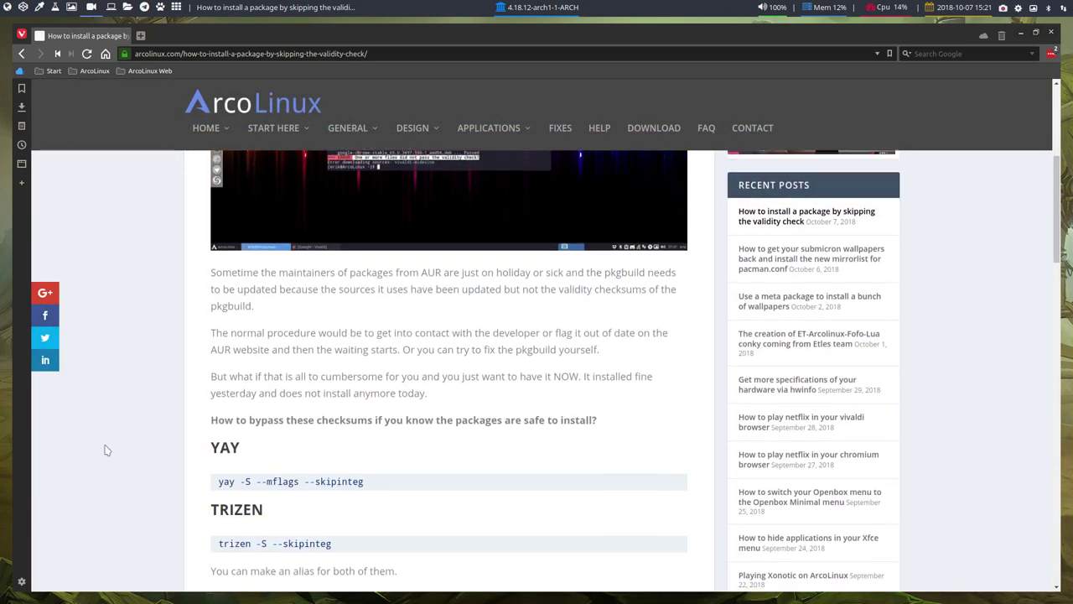
pyautogui.moveTo(268, 290); pyautogui.dragTo(612, 290)
pyautogui.click(596, 294)
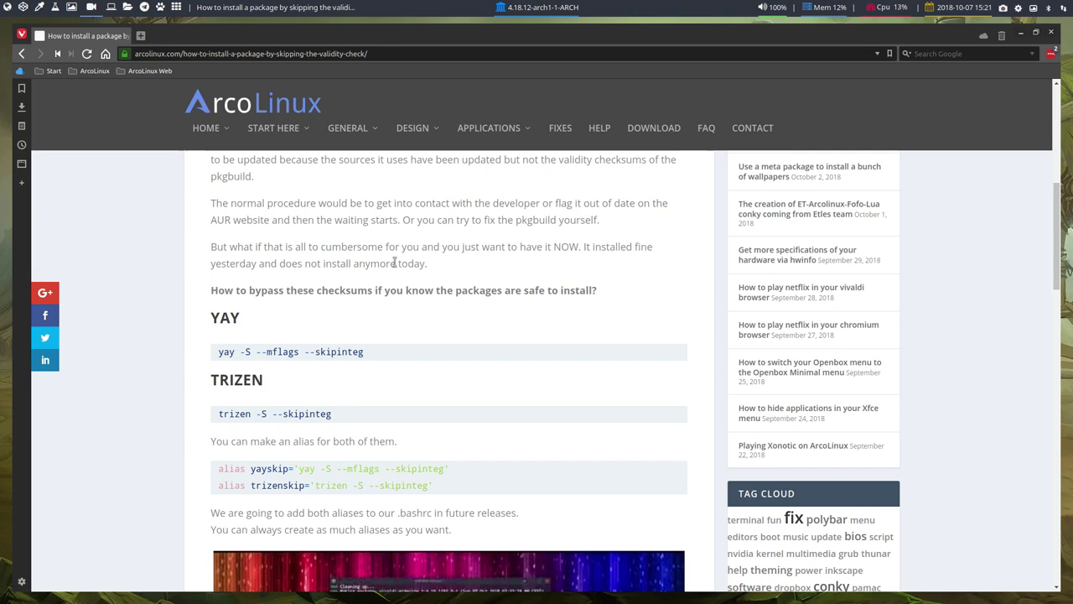
# - Highlight the trizen command's --skipinteg flag and the two alias lines
pyautogui.scroll(-2, 394, 262)
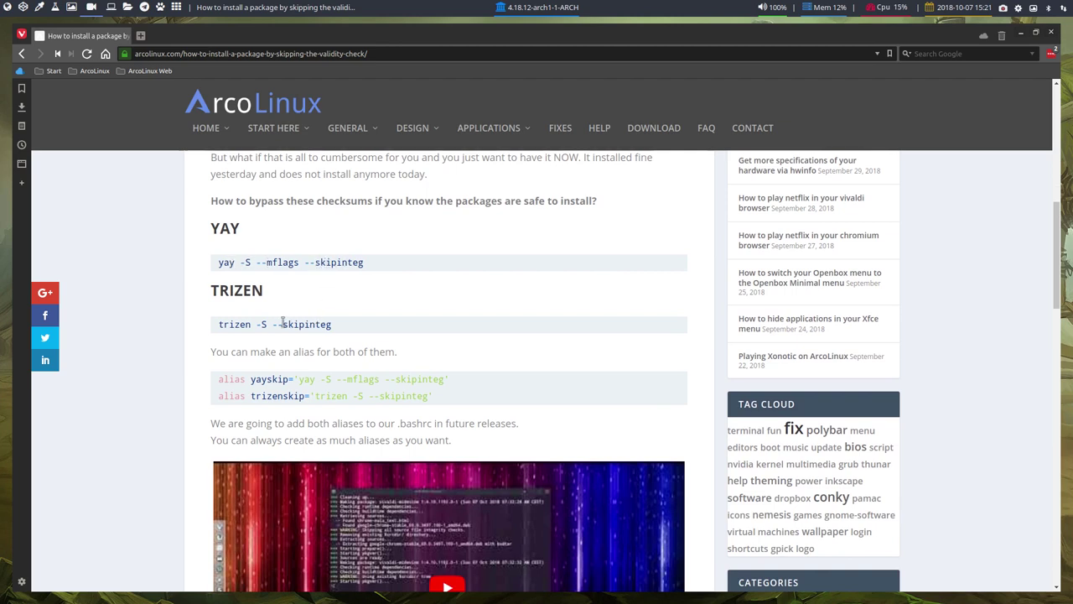
pyautogui.moveTo(266, 324); pyautogui.dragTo(346, 327)
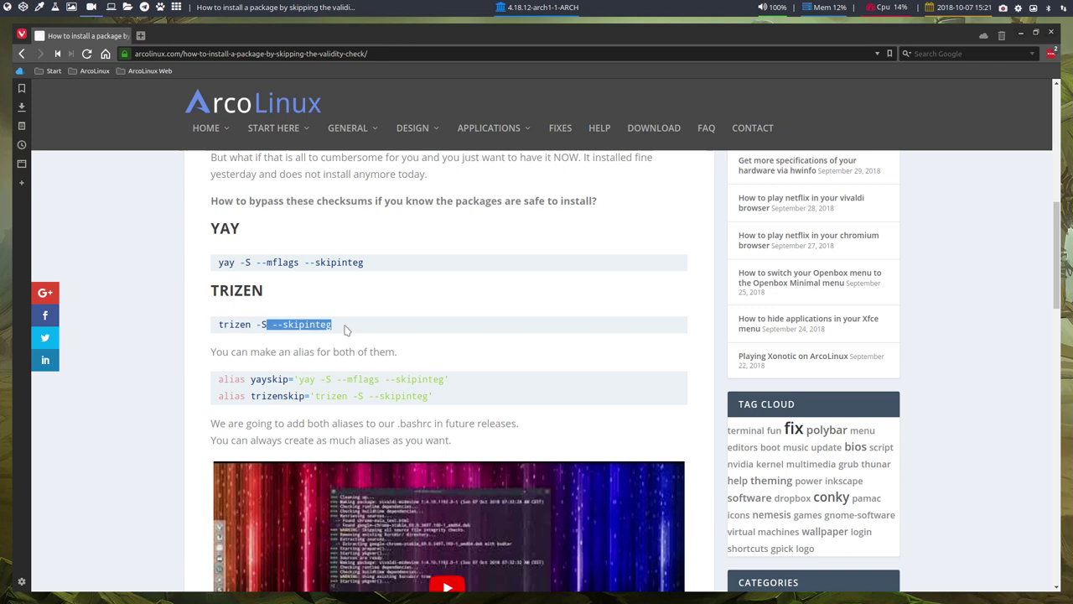
pyautogui.click(325, 382)
pyautogui.moveTo(439, 401); pyautogui.dragTo(214, 381)
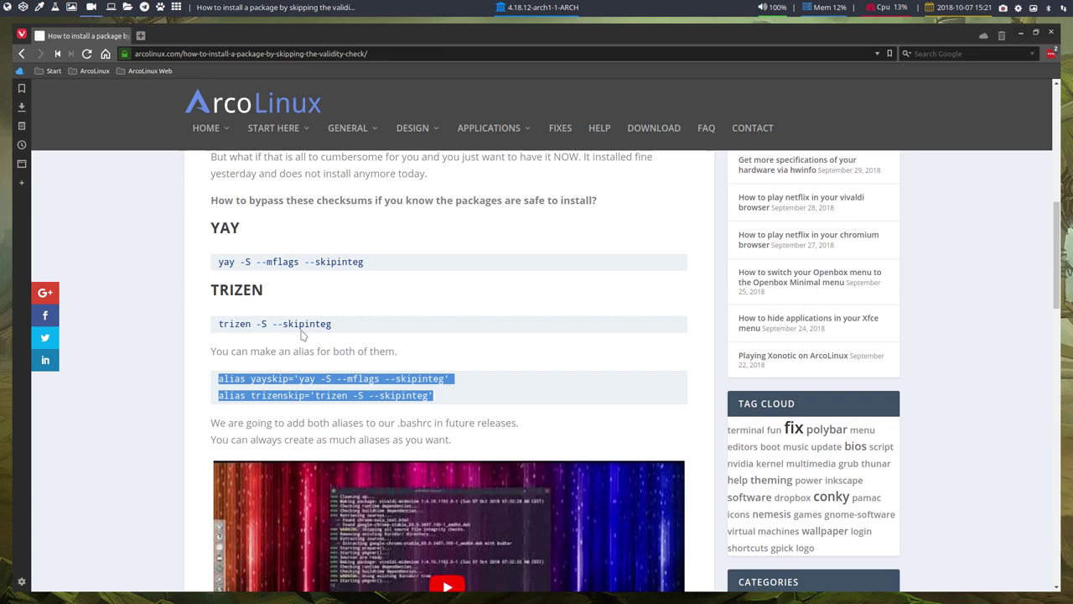
# - Highlight the yay command's mflags --skipinteg options, then hide Vivaldi to show the desktop
pyautogui.scroll(-2, 302, 334)
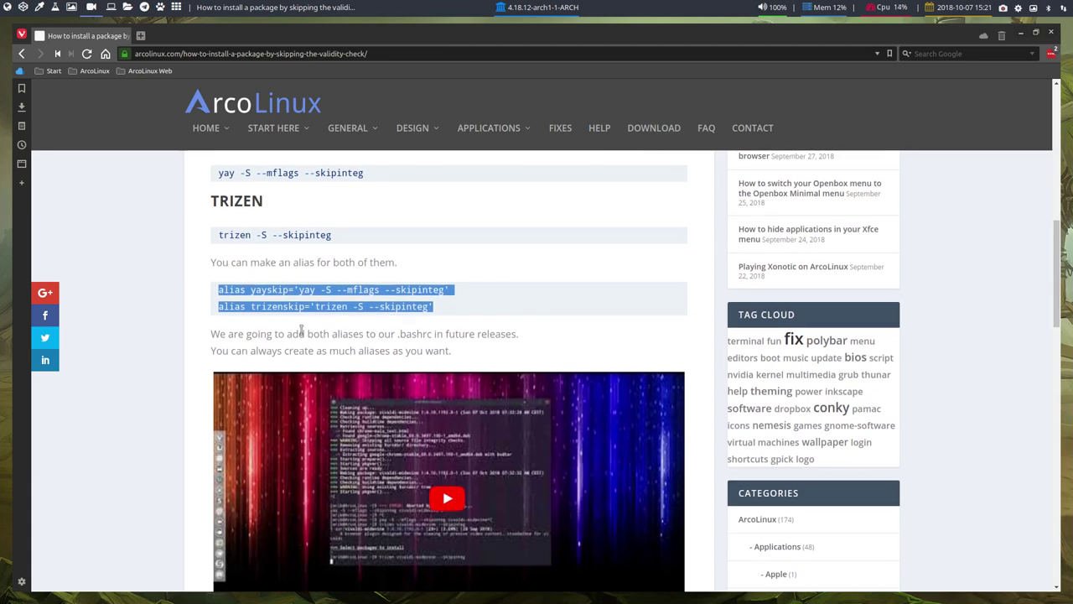
pyautogui.scroll(-3, 245, 330)
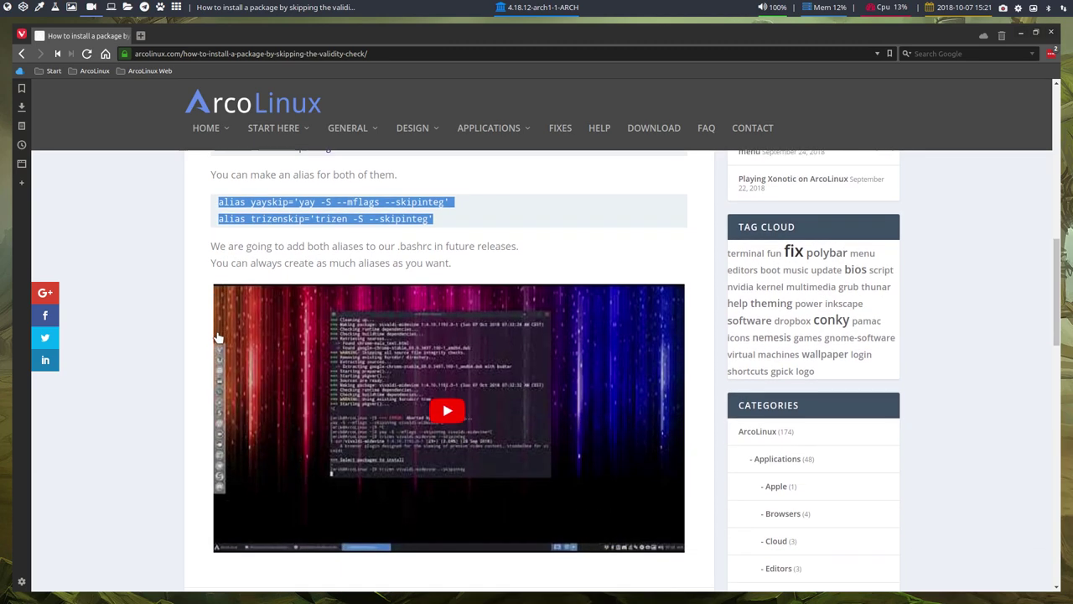
pyautogui.scroll(7, 202, 380)
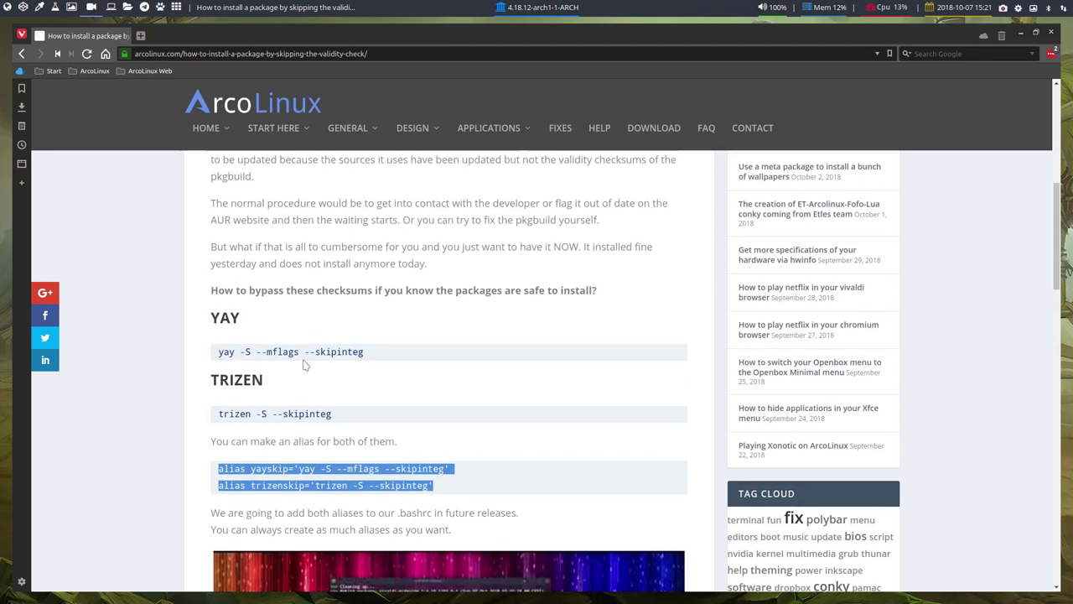
pyautogui.moveTo(267, 352); pyautogui.dragTo(379, 354)
pyautogui.scroll(2, 379, 354)
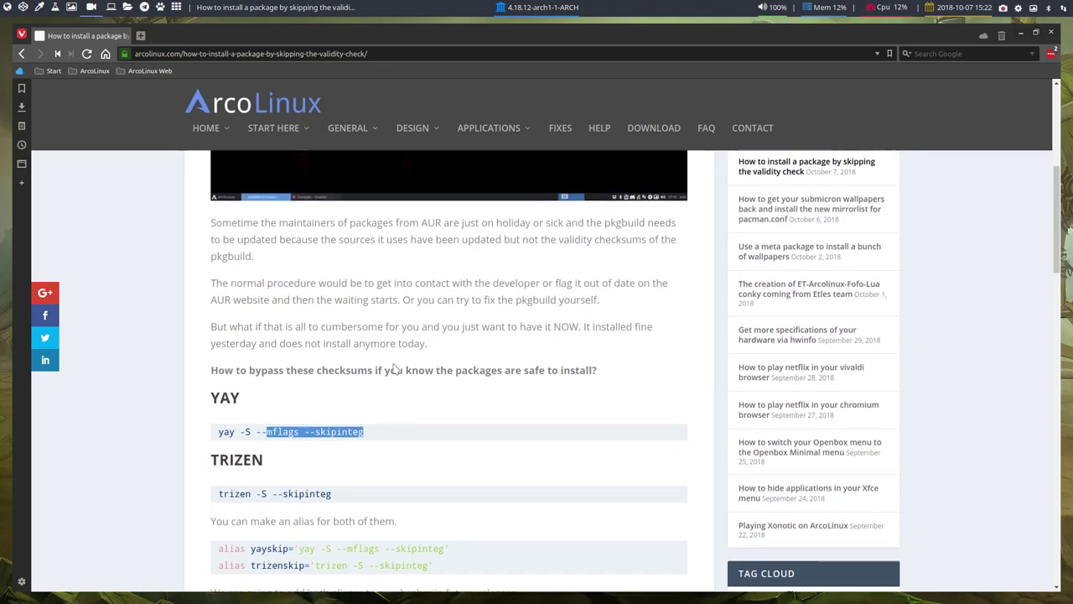
pyautogui.click(110, 8)
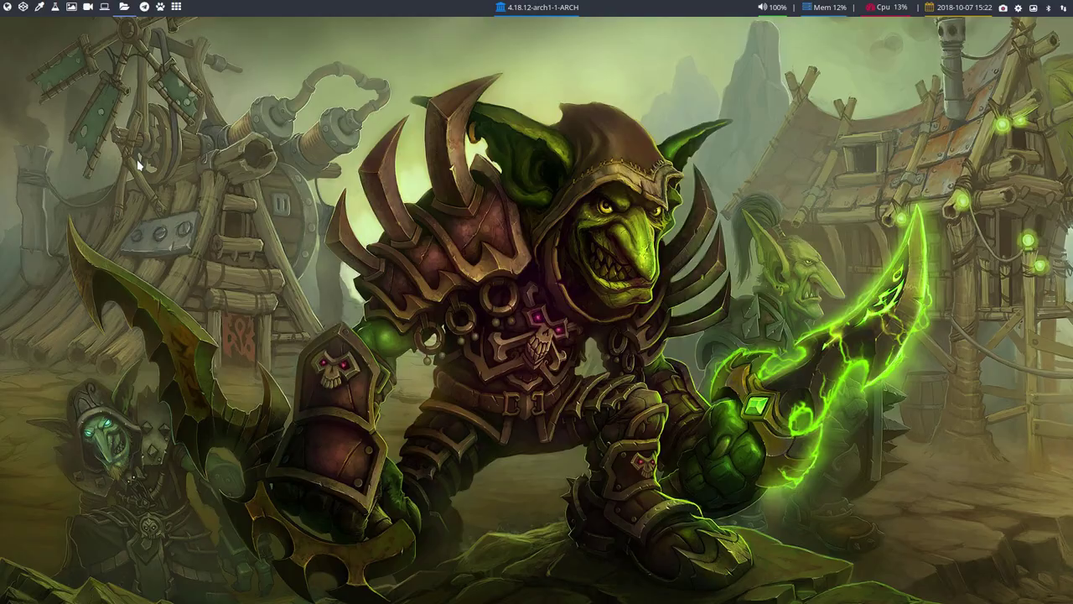
# - Open a terminal and run yay vivaldi-widevine, choosing package 1 to install
pyautogui.press('super+Return')
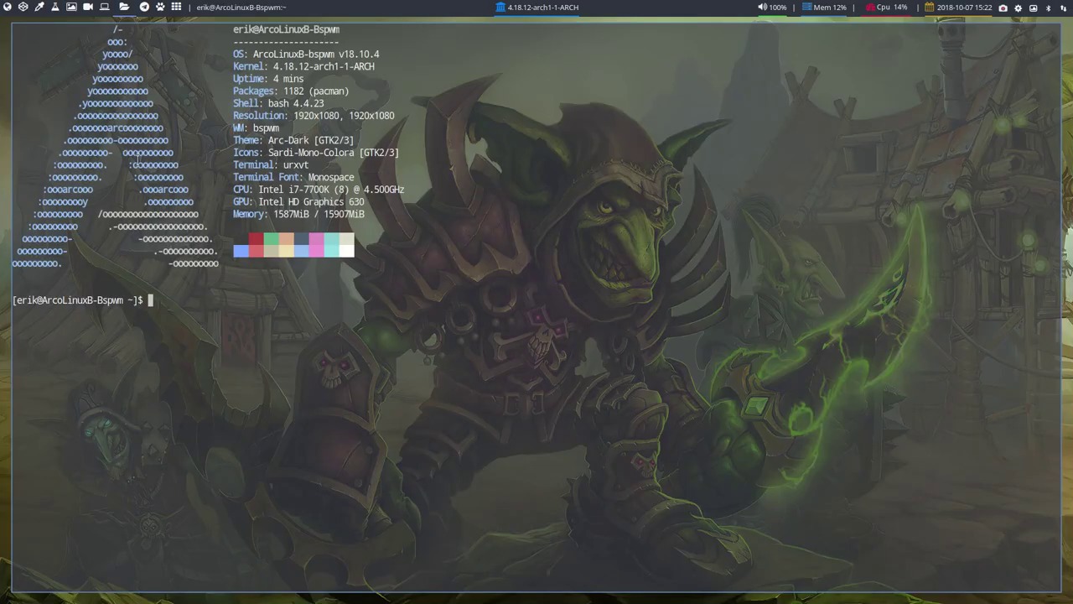
pyautogui.write('yay ')
pyautogui.write('vival')
pyautogui.write('di')
pyautogui.write('-')
pyautogui.write('wxi')
pyautogui.press('BackSpace')
pyautogui.press('BackSpace')
pyautogui.write('idevine')
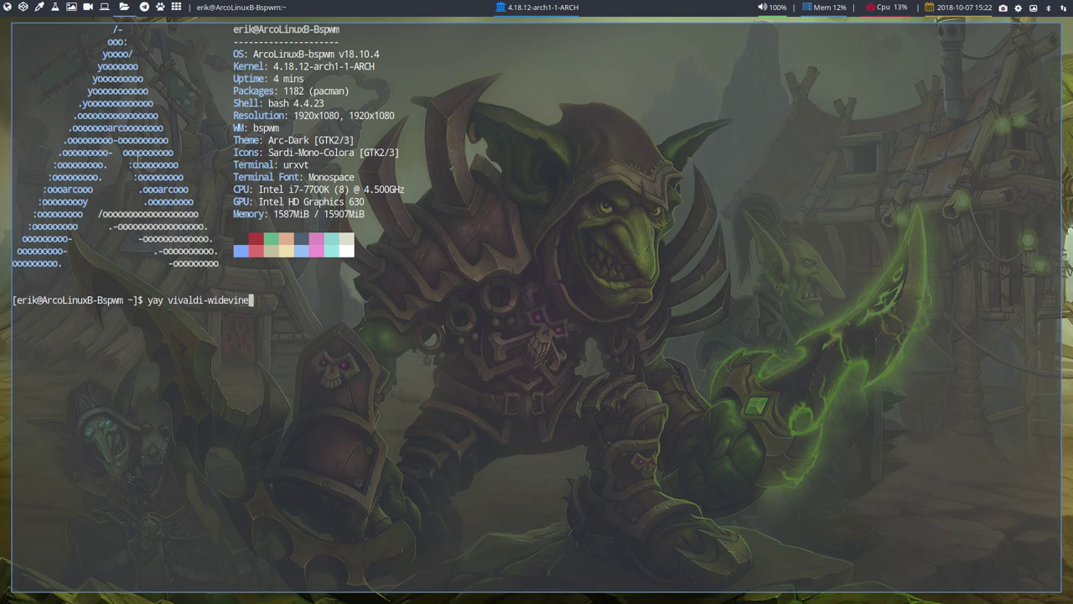
pyautogui.press('Return')
pyautogui.press('Return')
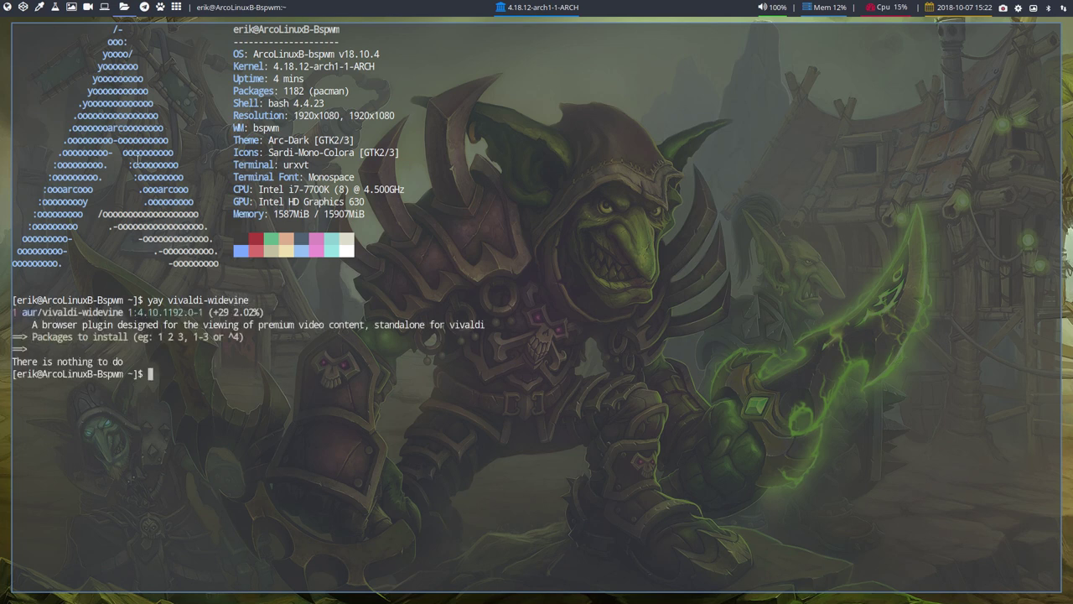
pyautogui.press('Return')
pyautogui.press('Up')
pyautogui.press('Return')
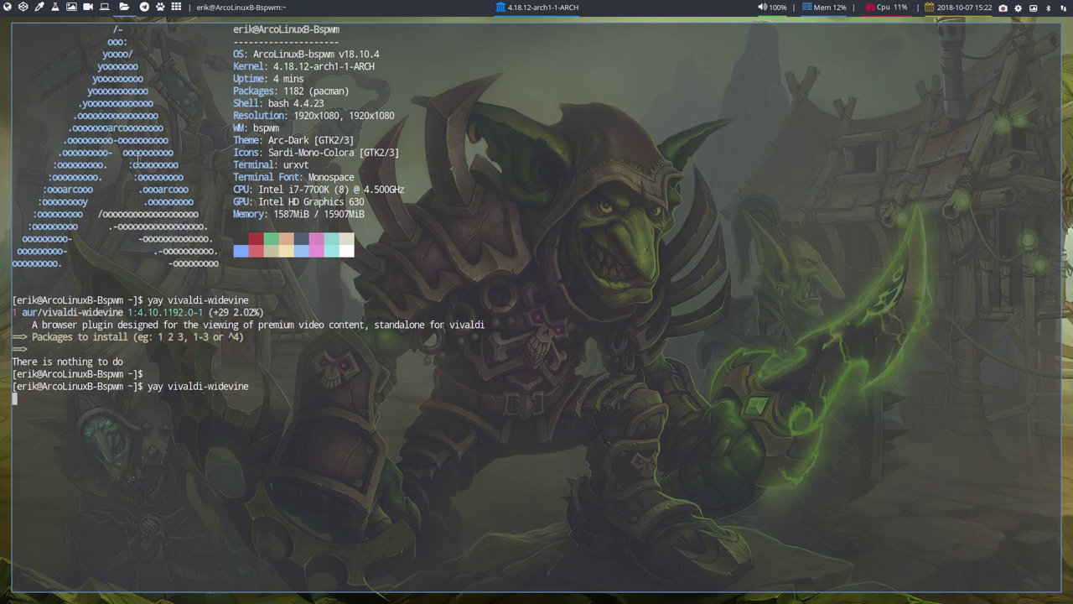
pyautogui.write('1')
pyautogui.press('Return')
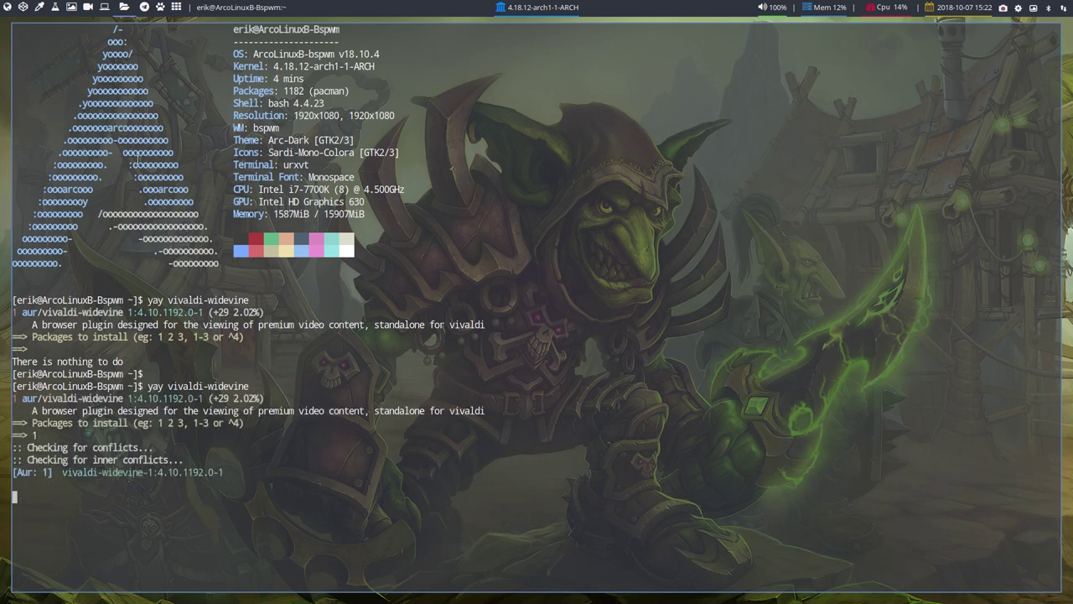
pyautogui.press('Return')
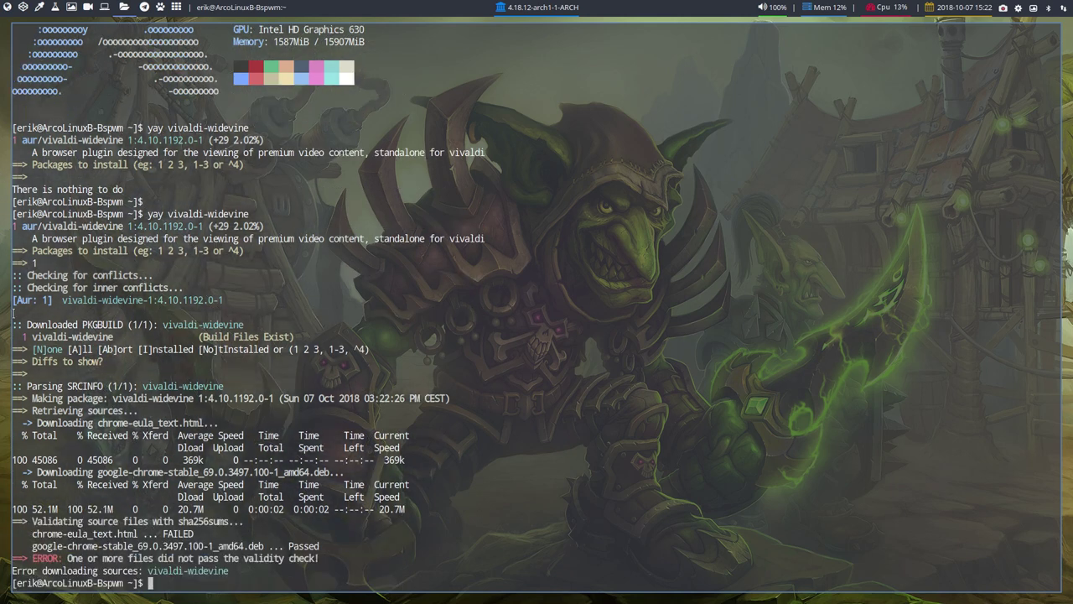
# - Highlight the FAILED chrome-eula_text.html check next to the passed google-chrome .deb check
pyautogui.moveTo(34, 534); pyautogui.dragTo(191, 534)
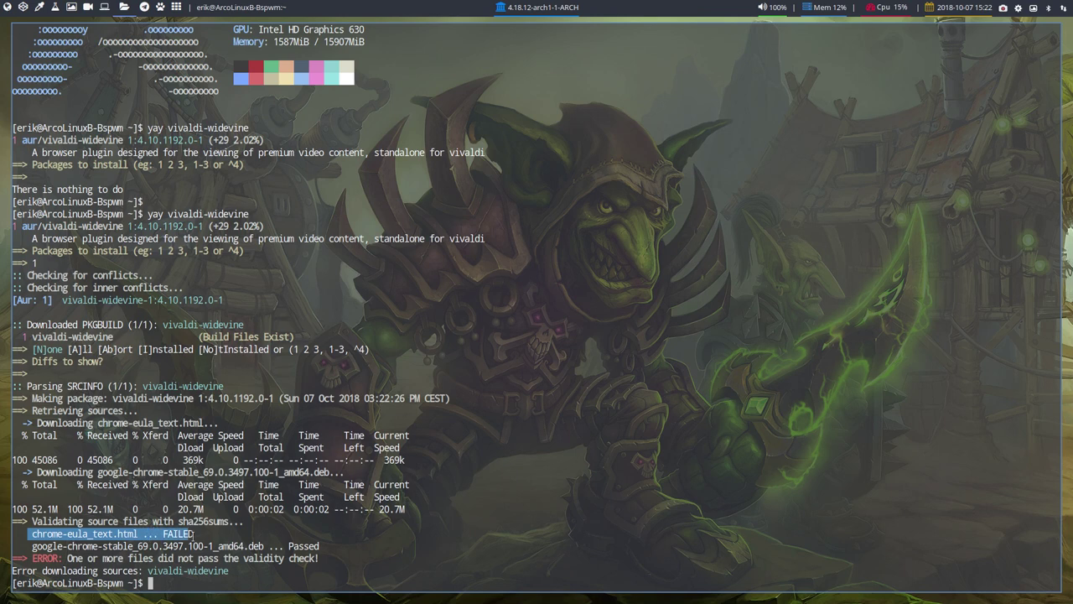
pyautogui.moveTo(321, 545); pyautogui.dragTo(32, 546)
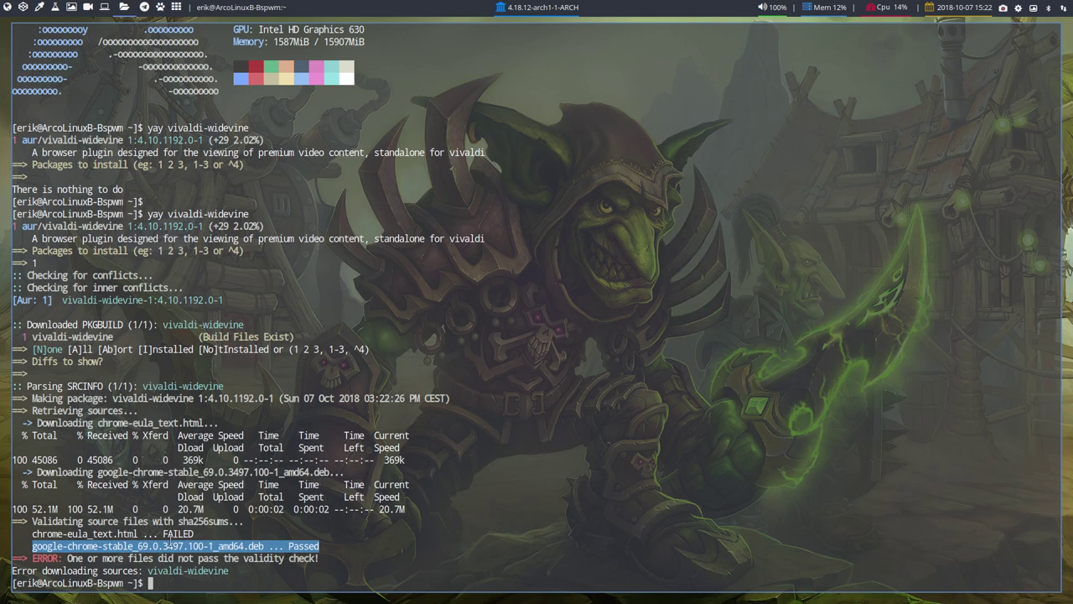
pyautogui.moveTo(28, 535); pyautogui.dragTo(194, 534)
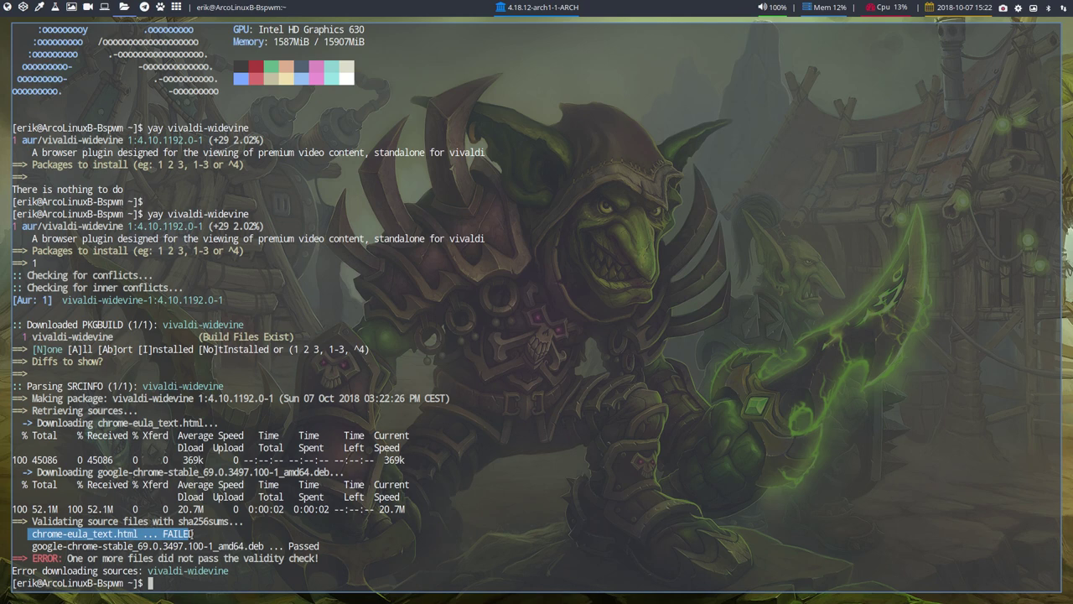
# - Open Thunar, show hidden files, and go to ~/.cache/yay/vivaldi-widevine
pyautogui.press('super+shift+Return')
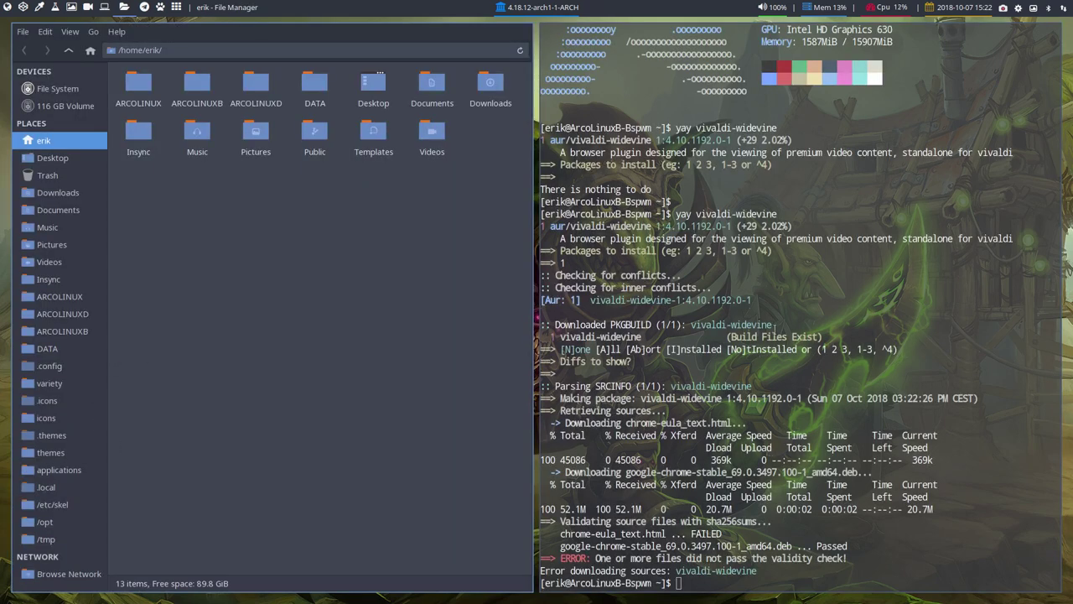
pyautogui.scroll(1, 797, 275)
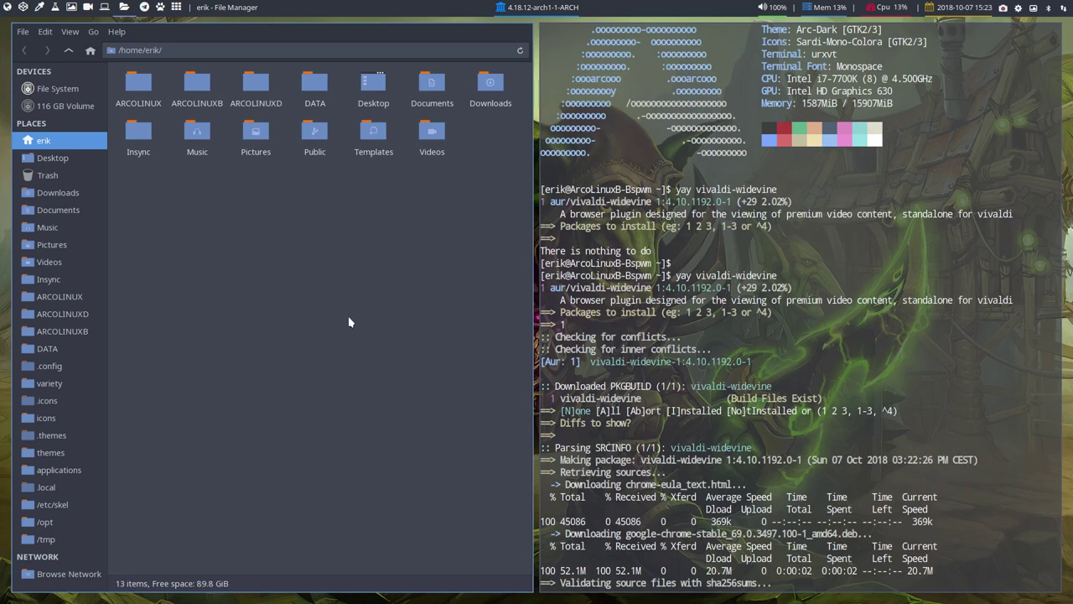
pyautogui.hotkey('ctrl', 'h')
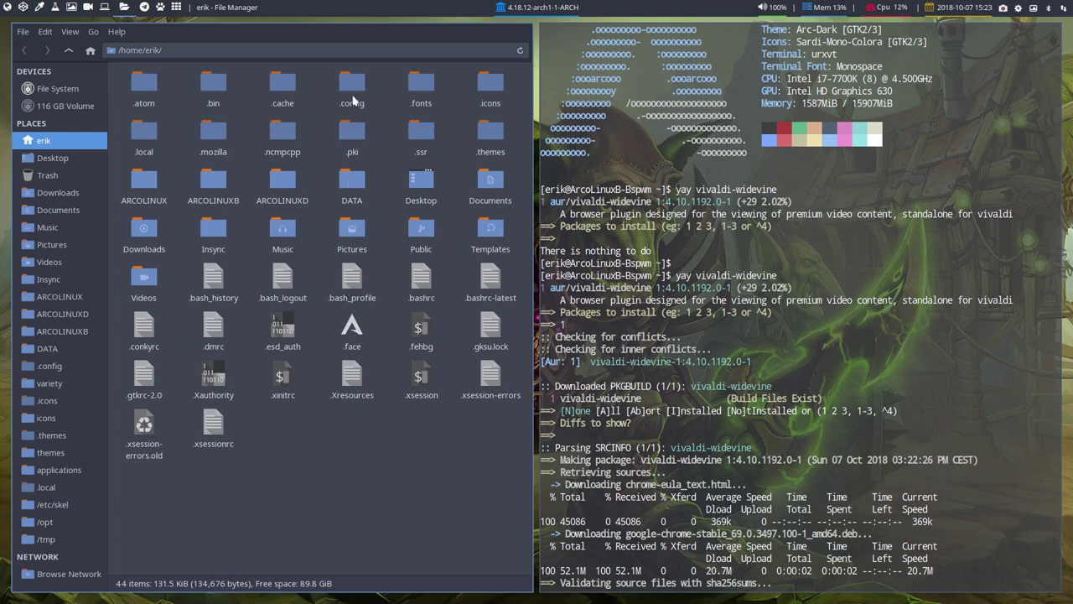
pyautogui.doubleClick(299, 88)
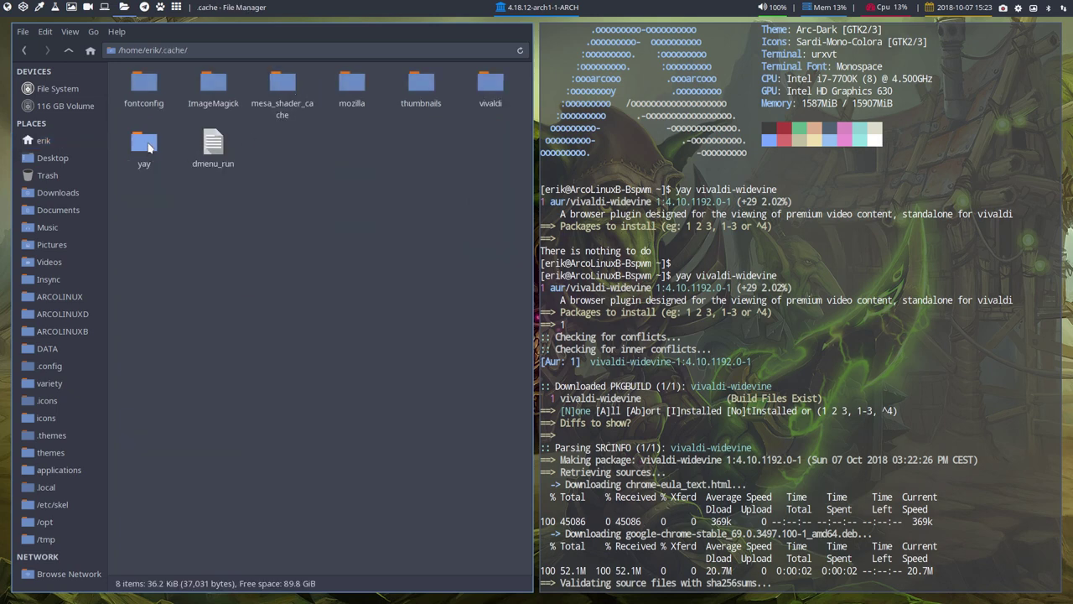
pyautogui.click(149, 146)
pyautogui.doubleClick(149, 146)
pyautogui.click(145, 82)
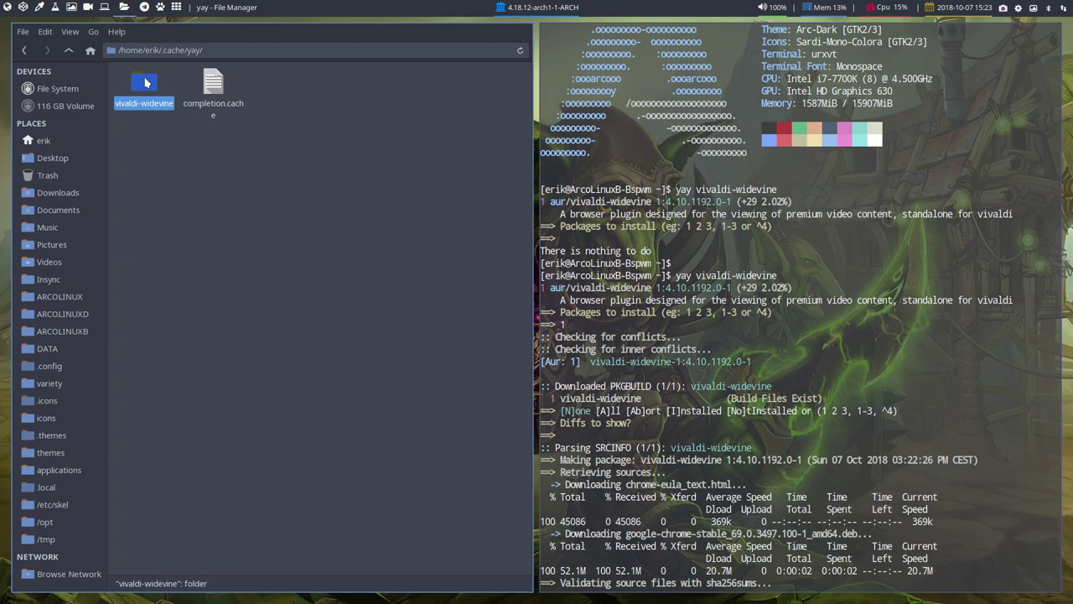
pyautogui.doubleClick(145, 82)
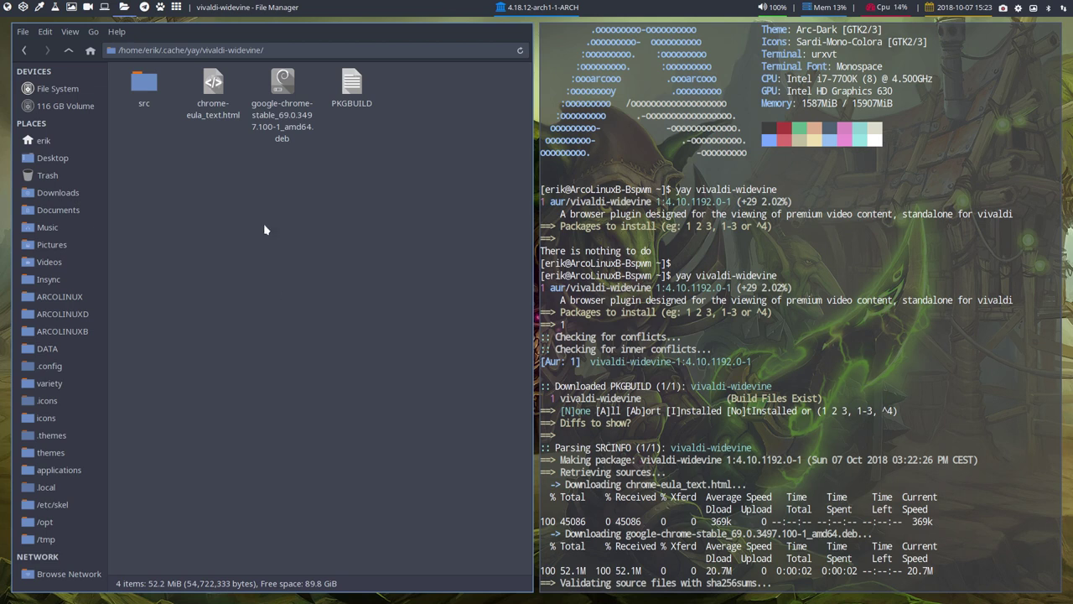
# - Open chrome-eula_text.html in the browser to read the Chrome terms, then close it
pyautogui.click(283, 87)
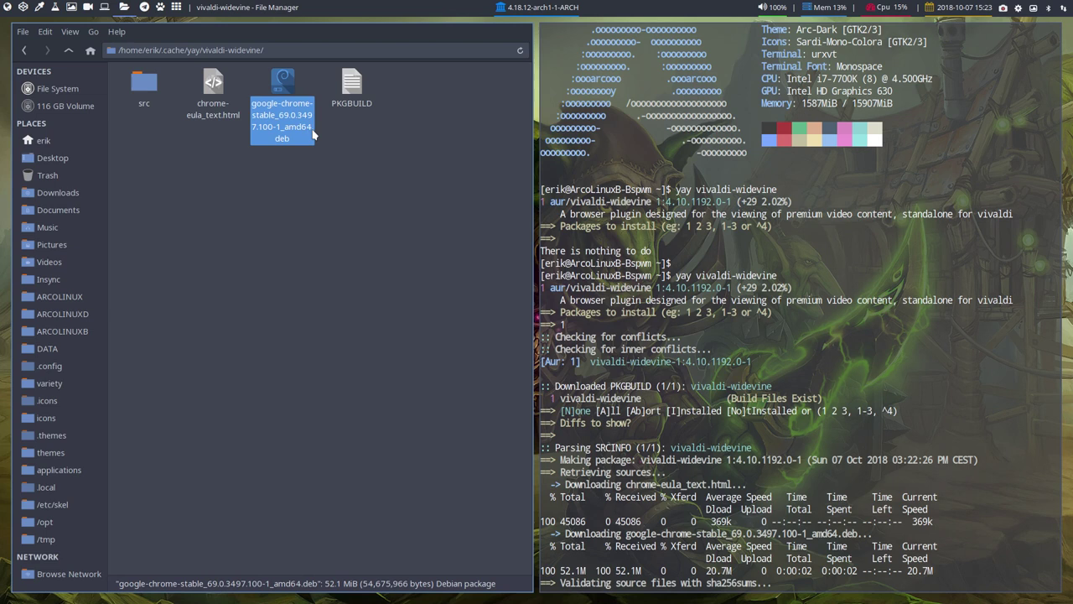
pyautogui.click(213, 117)
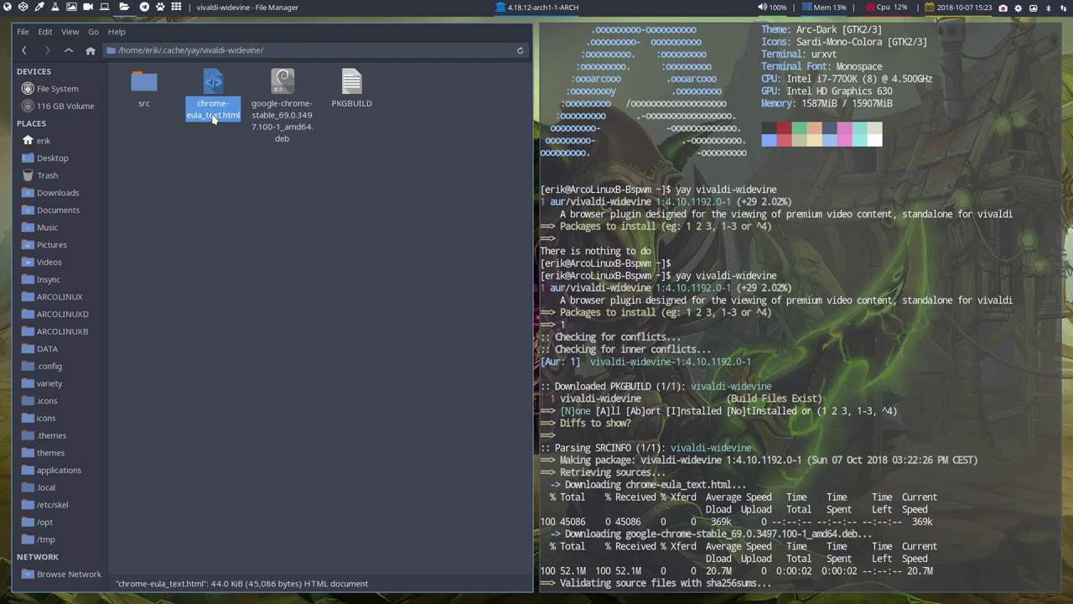
pyautogui.doubleClick(215, 93)
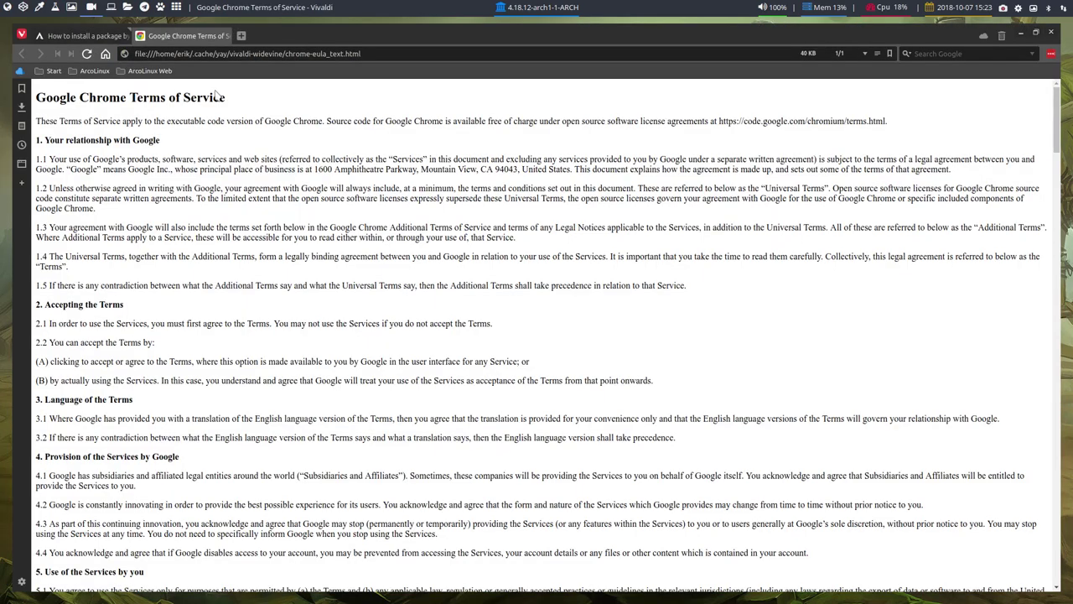
pyautogui.click(224, 36)
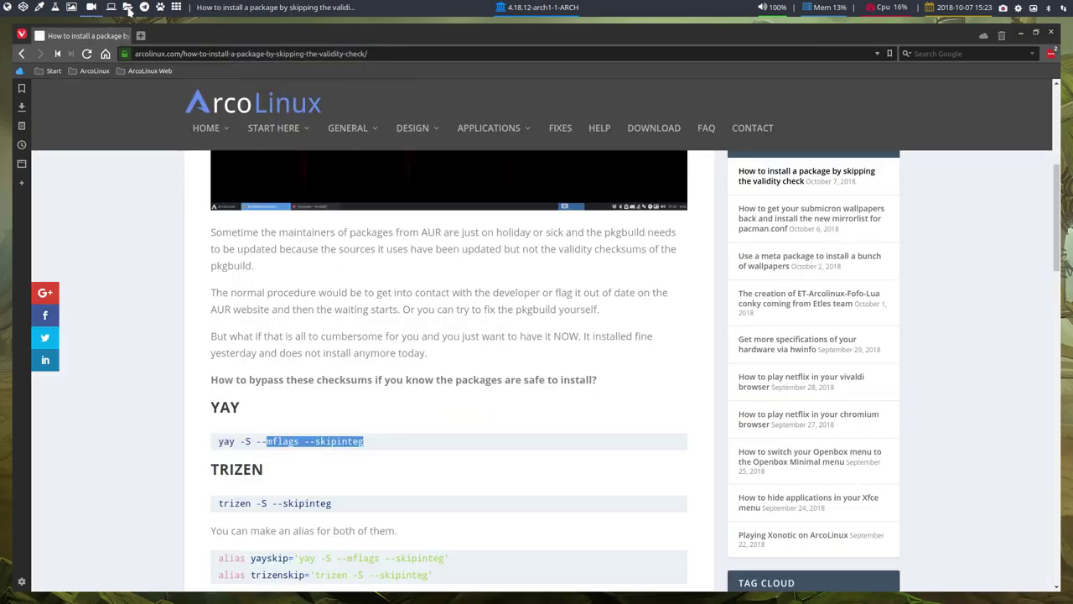
# - Back in Thunar, inspect chrome-eula_text.html, the Chrome .deb and PKGBUILD, ending on PKGBUILD
pyautogui.click(126, 9)
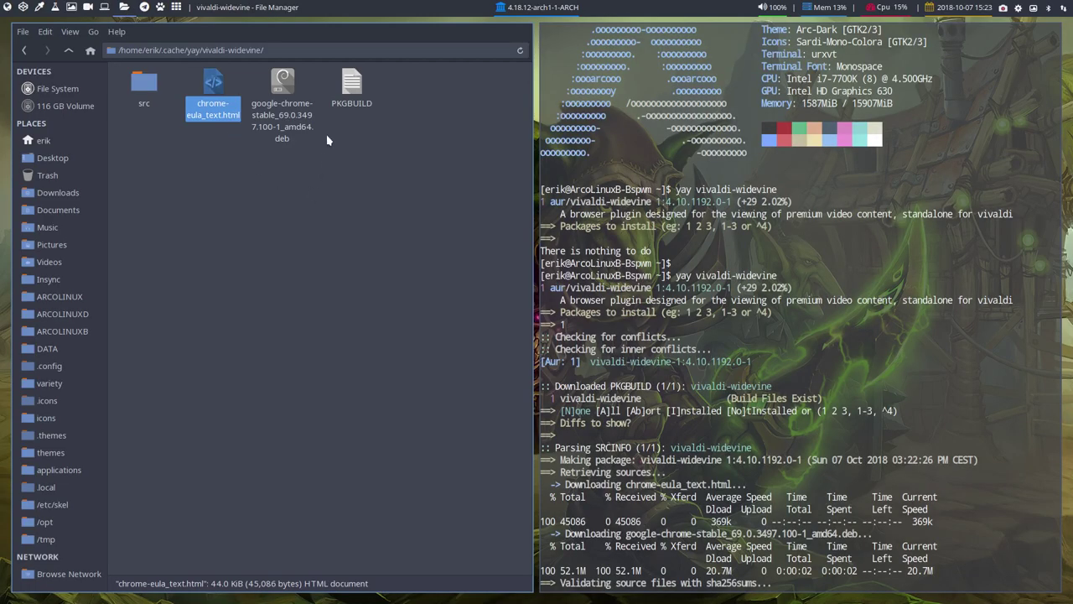
pyautogui.click(351, 93)
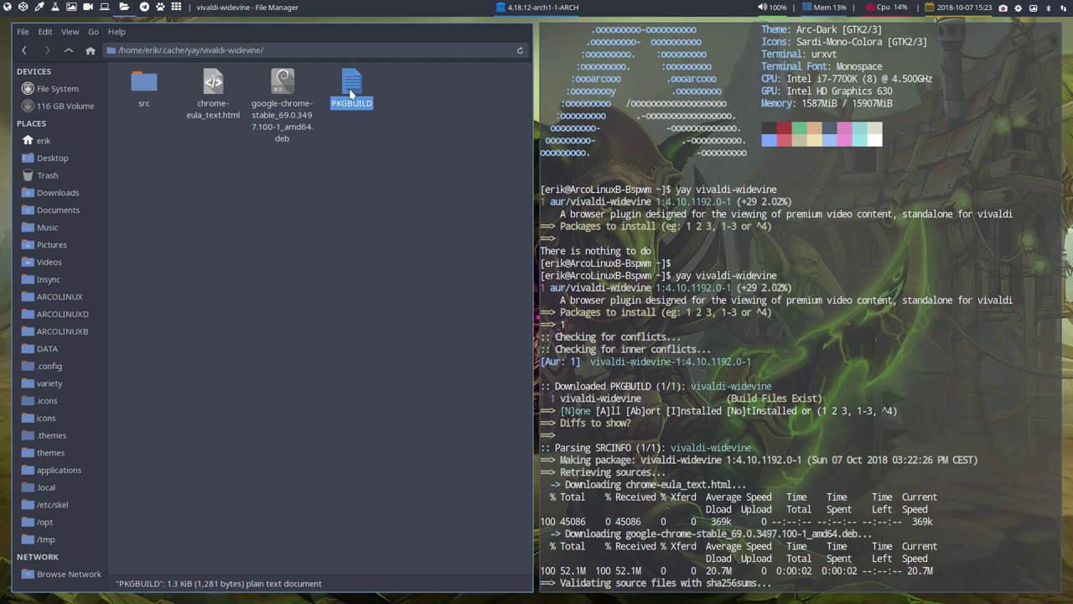
pyautogui.click(215, 93)
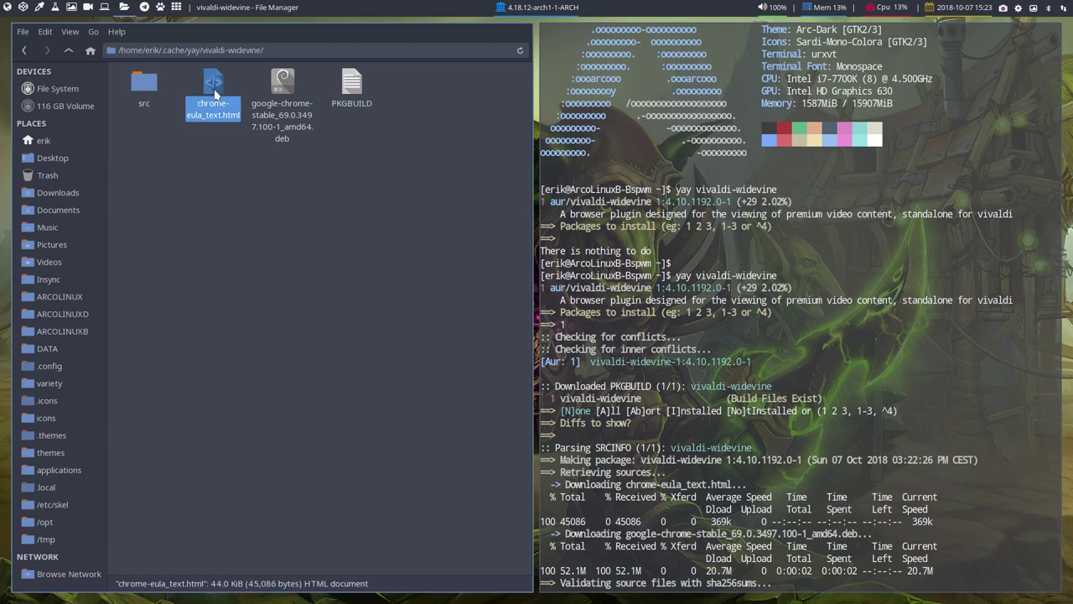
pyautogui.click(279, 105)
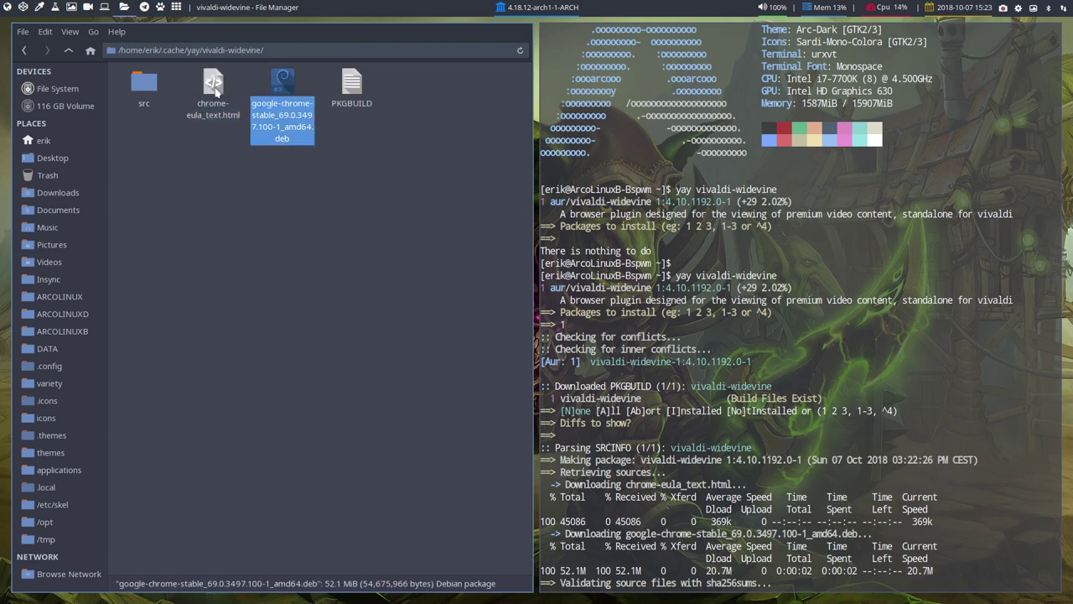
pyautogui.click(215, 88)
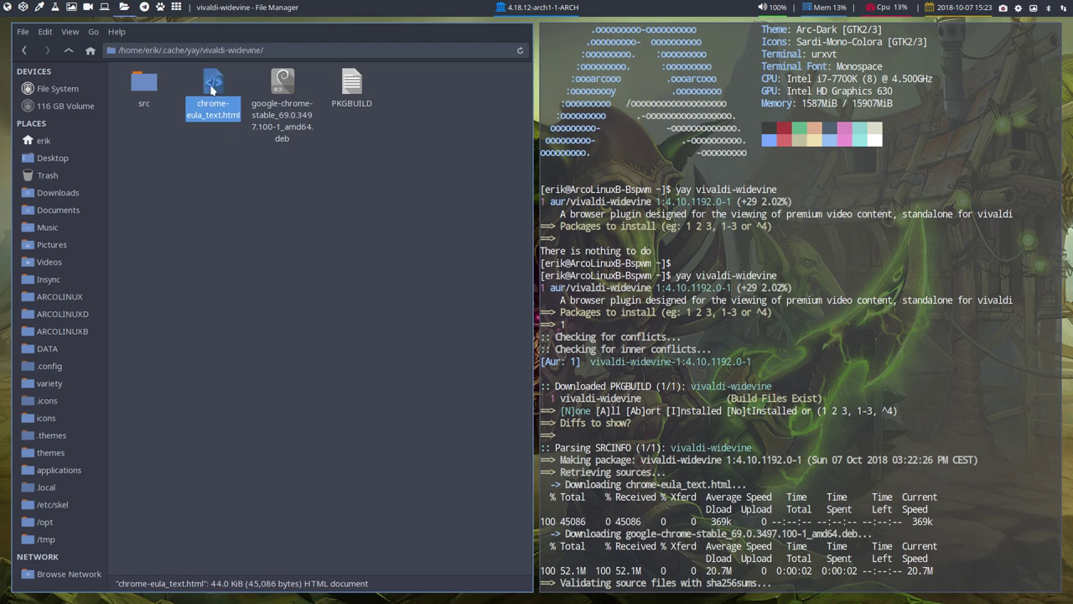
pyautogui.click(359, 90)
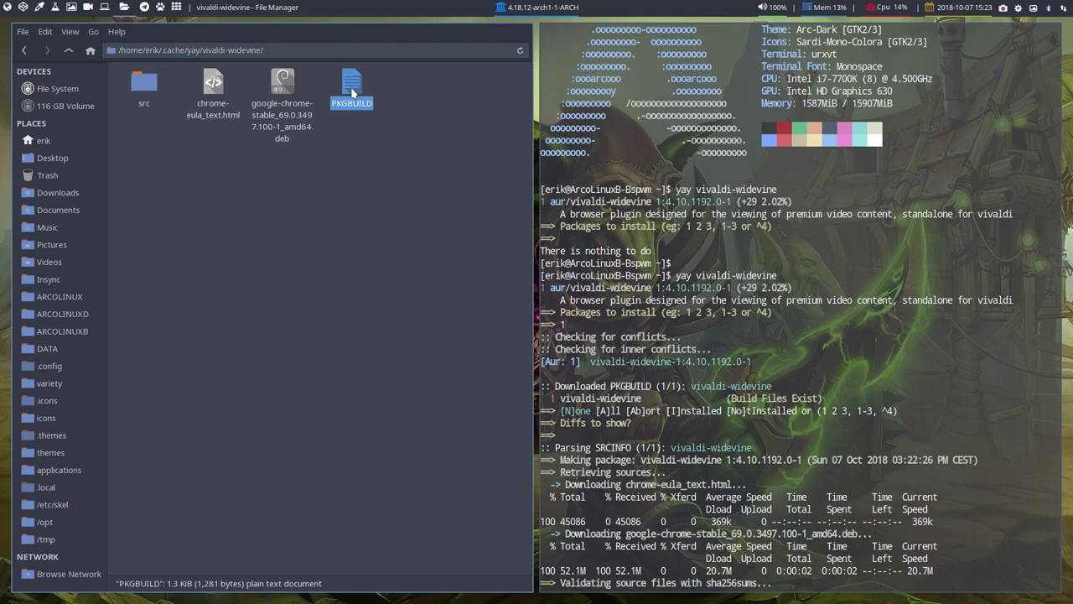
# - Open PKGBUILD in Sublime Text fullscreen with the text enlarged one step
pyautogui.doubleClick(353, 91)
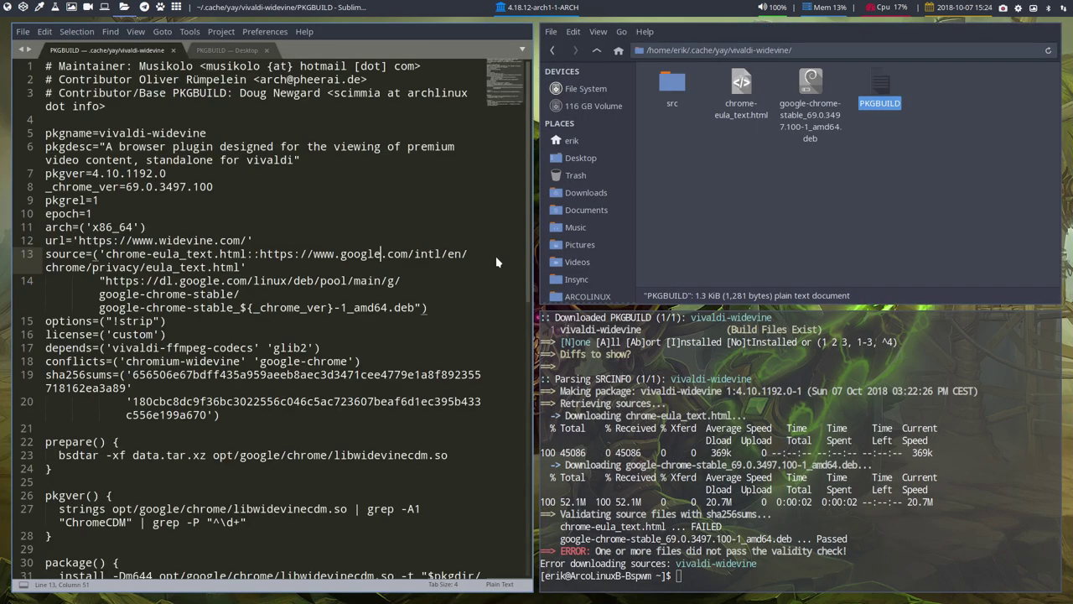
pyautogui.press('super+f')
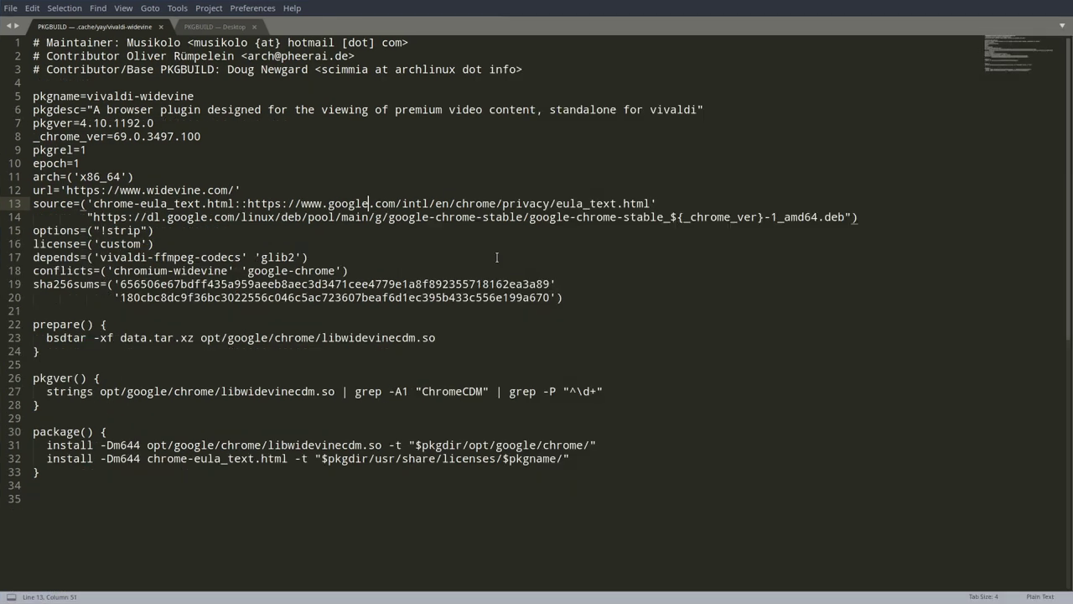
pyautogui.hotkey('ctrl', '=')
pyautogui.hotkey('ctrl', '=')
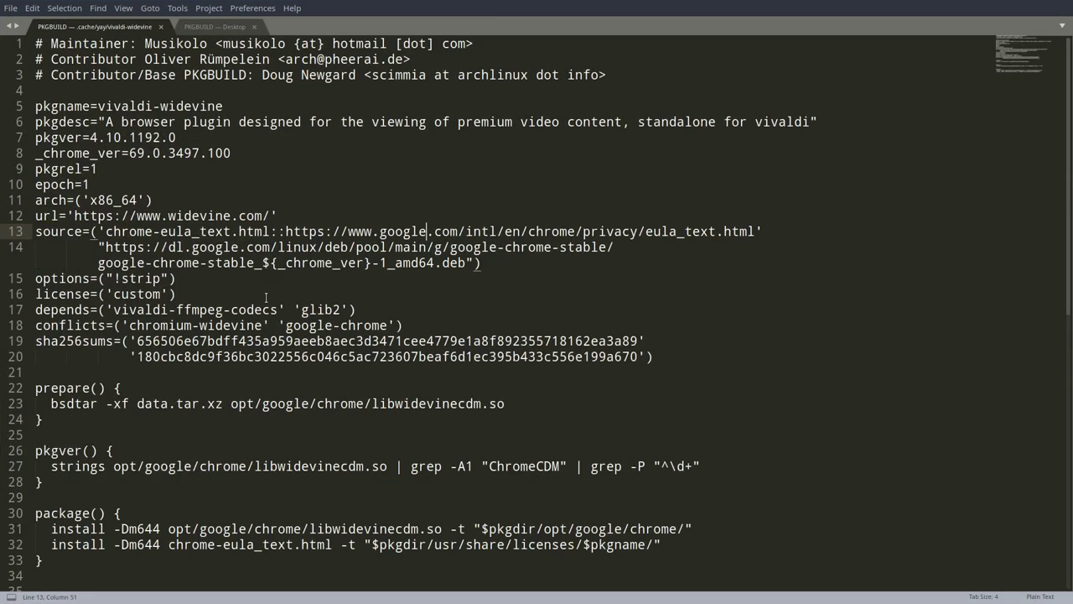
pyautogui.hotkey('ctrl', '-')
pyautogui.hotkey('ctrl', '-')
pyautogui.hotkey('ctrl', '-')
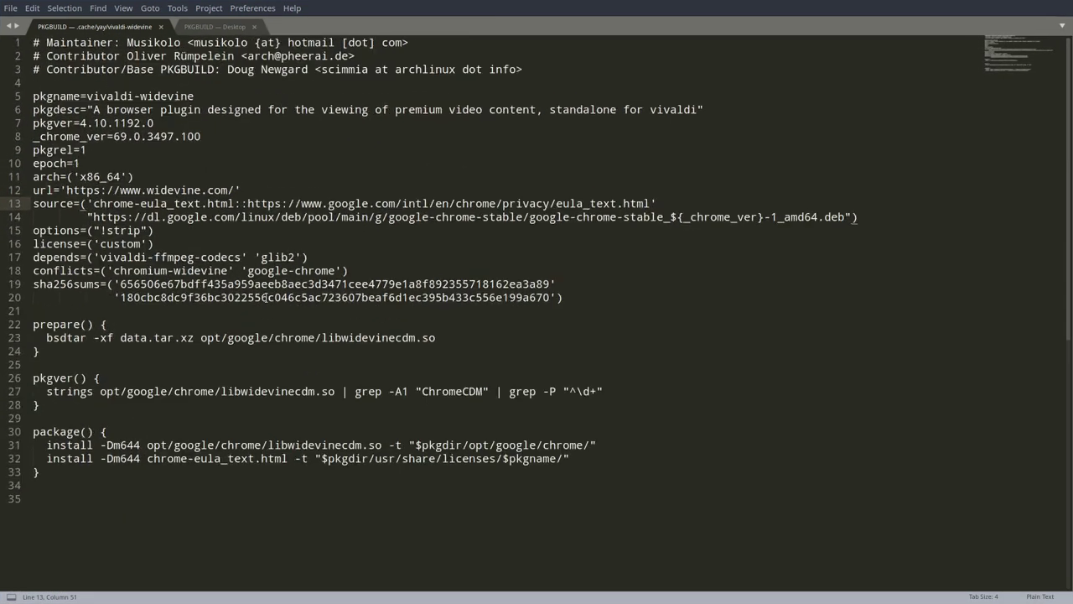
pyautogui.hotkey('ctrl', '=')
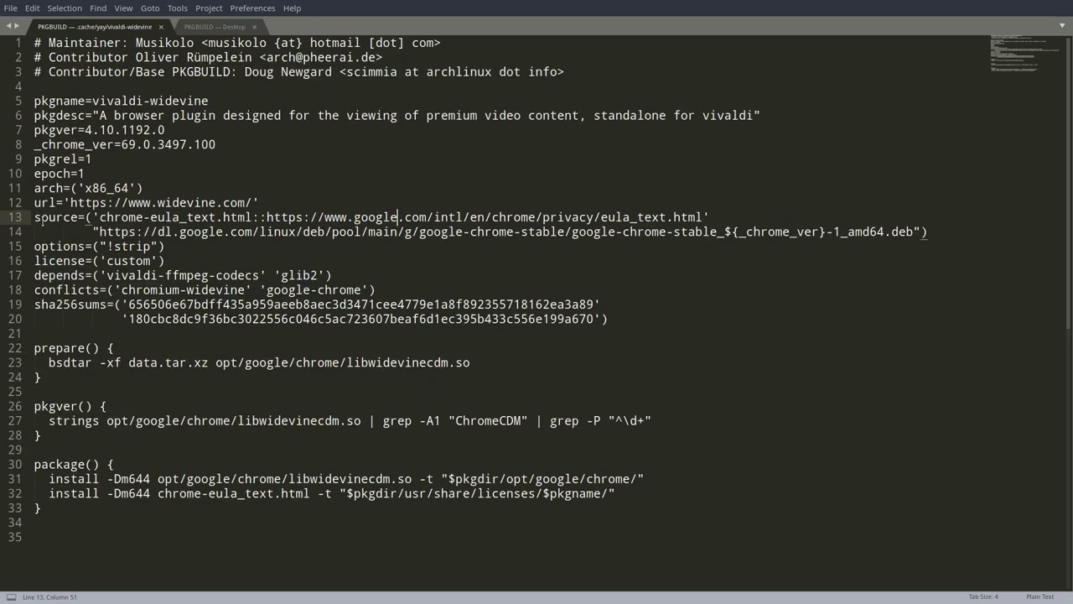
# - Highlight the source and sha256sums entries, the EULA URL, and chrome version 69.0.3497.100
pyautogui.moveTo(34, 217); pyautogui.dragTo(932, 239)
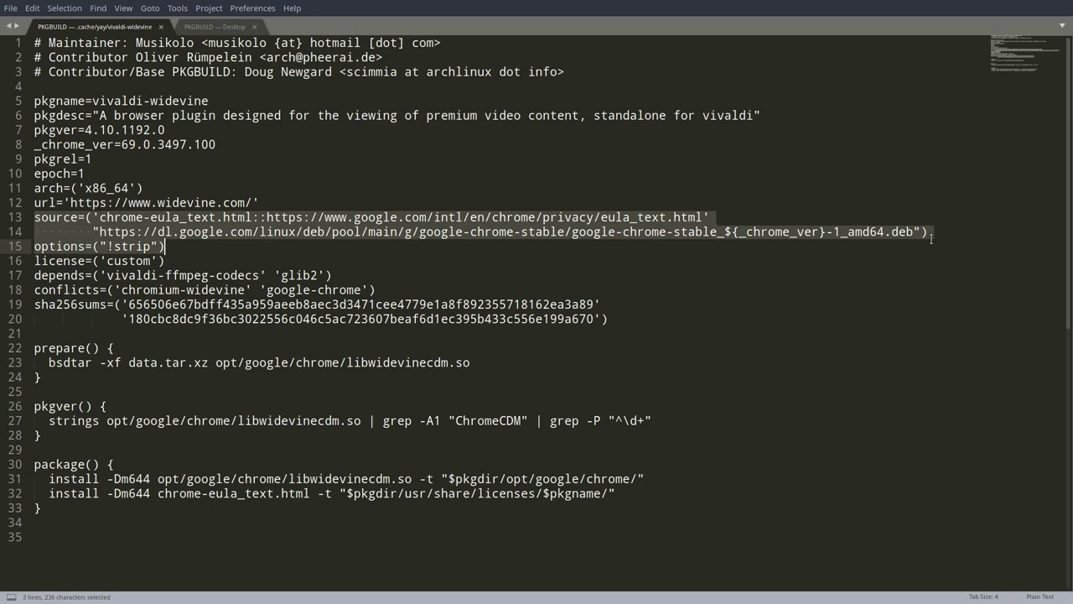
pyautogui.moveTo(607, 319); pyautogui.dragTo(34, 305)
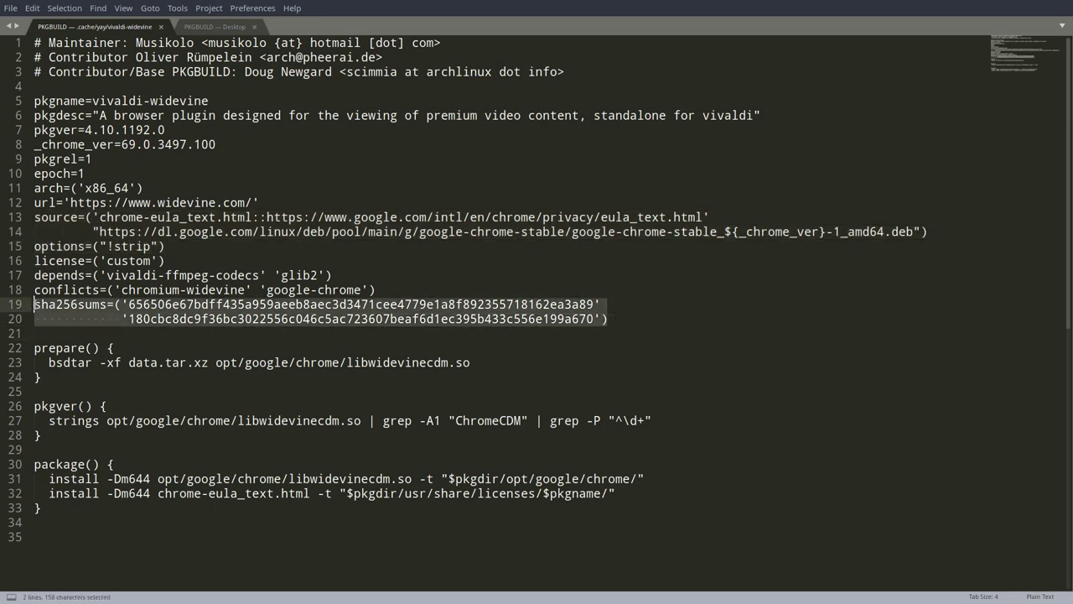
pyautogui.click(98, 217)
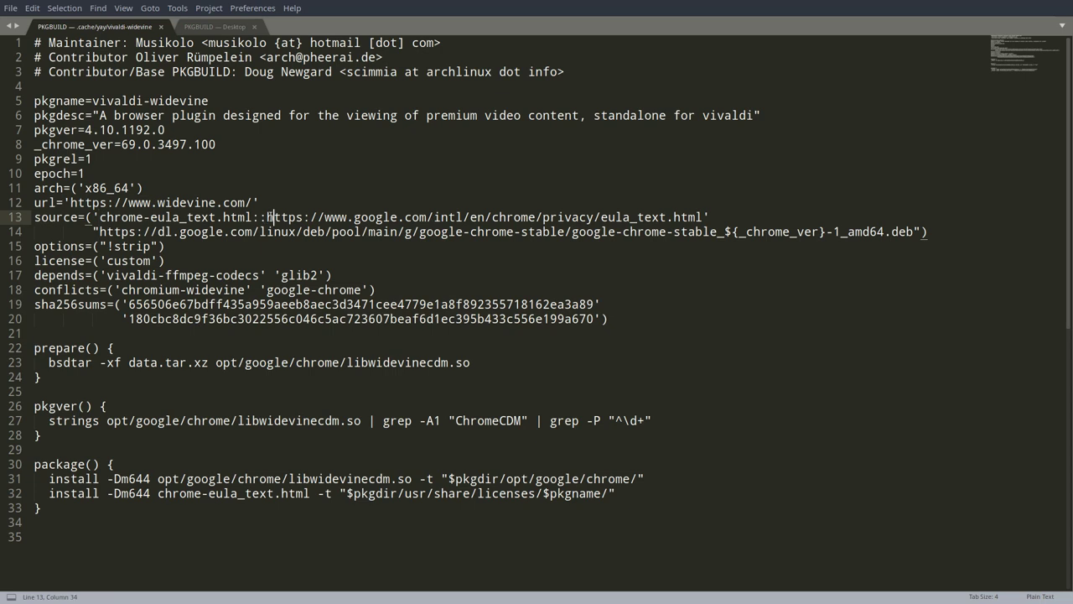
pyautogui.moveTo(266, 218); pyautogui.dragTo(702, 217)
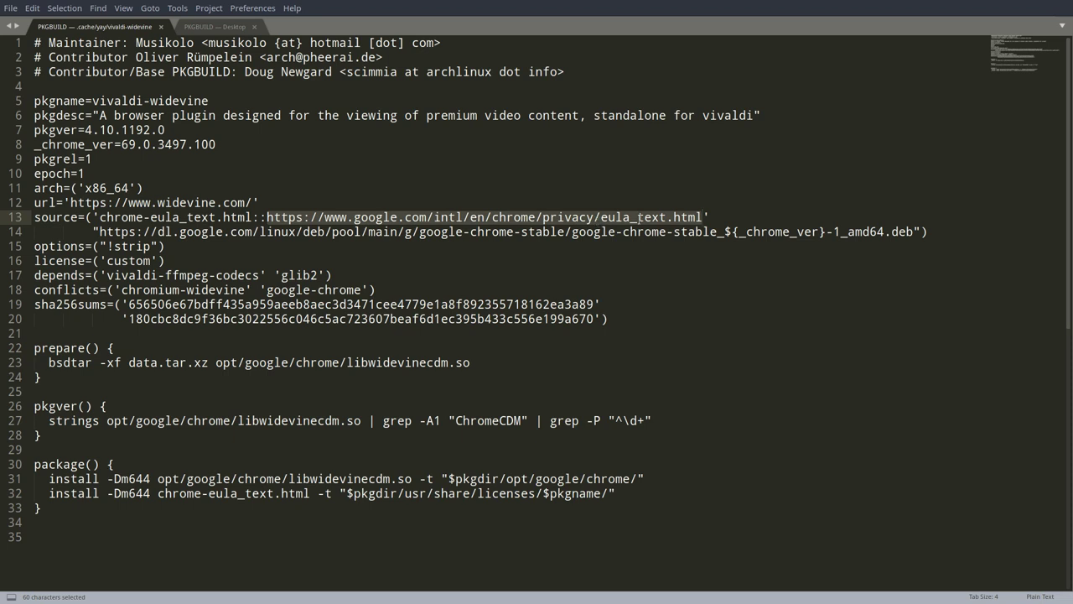
pyautogui.moveTo(252, 217); pyautogui.dragTo(913, 231)
pyautogui.click(740, 231)
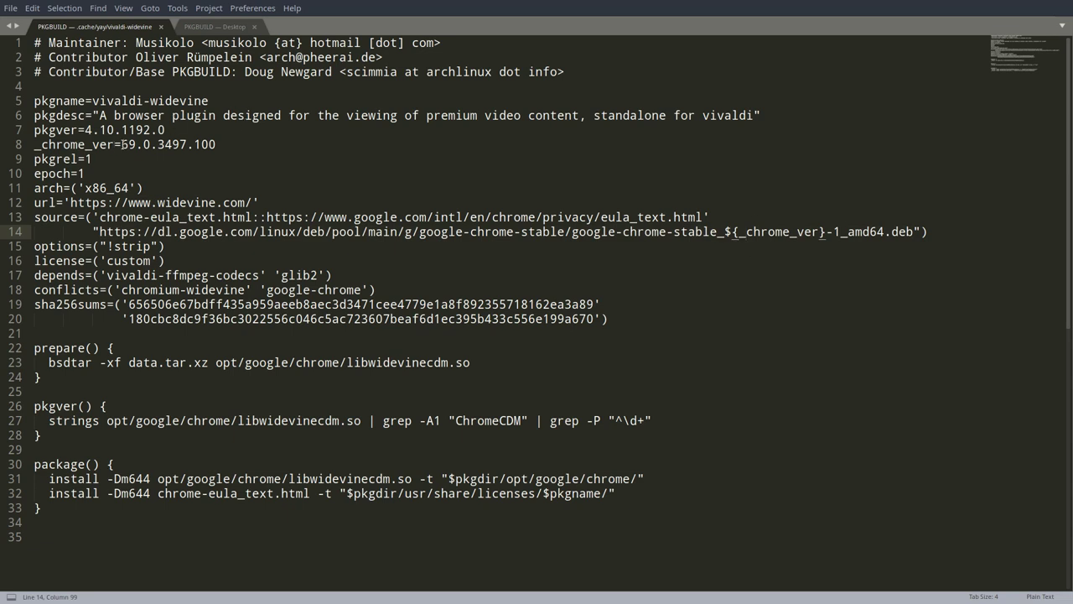
pyautogui.moveTo(122, 144); pyautogui.dragTo(217, 144)
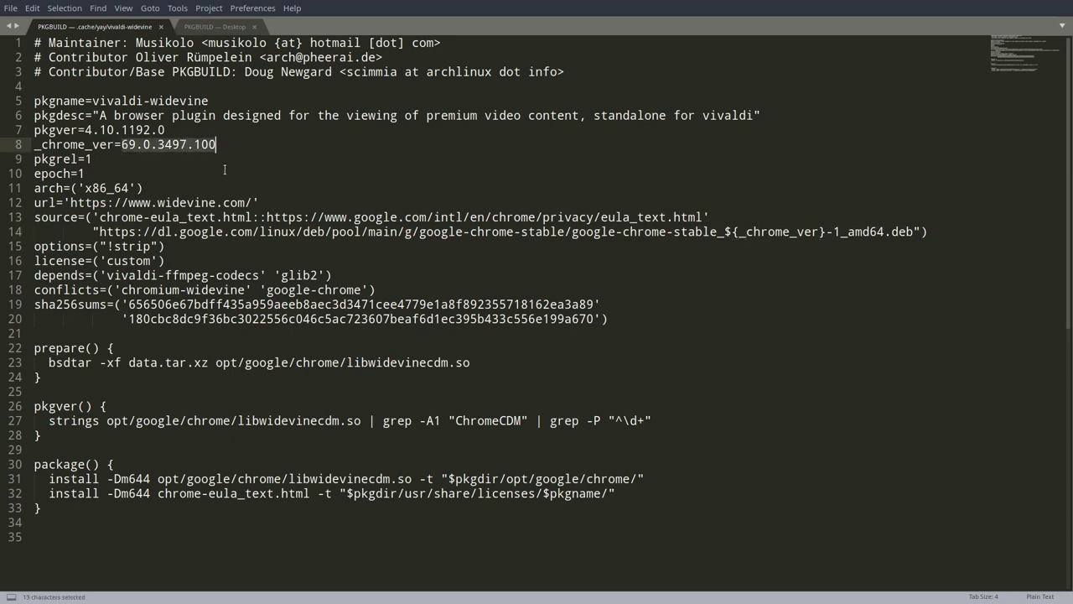
# - Compare the first checksum on line 19 with the chrome-eula_text.html source and install line
pyautogui.moveTo(128, 304); pyautogui.dragTo(535, 304)
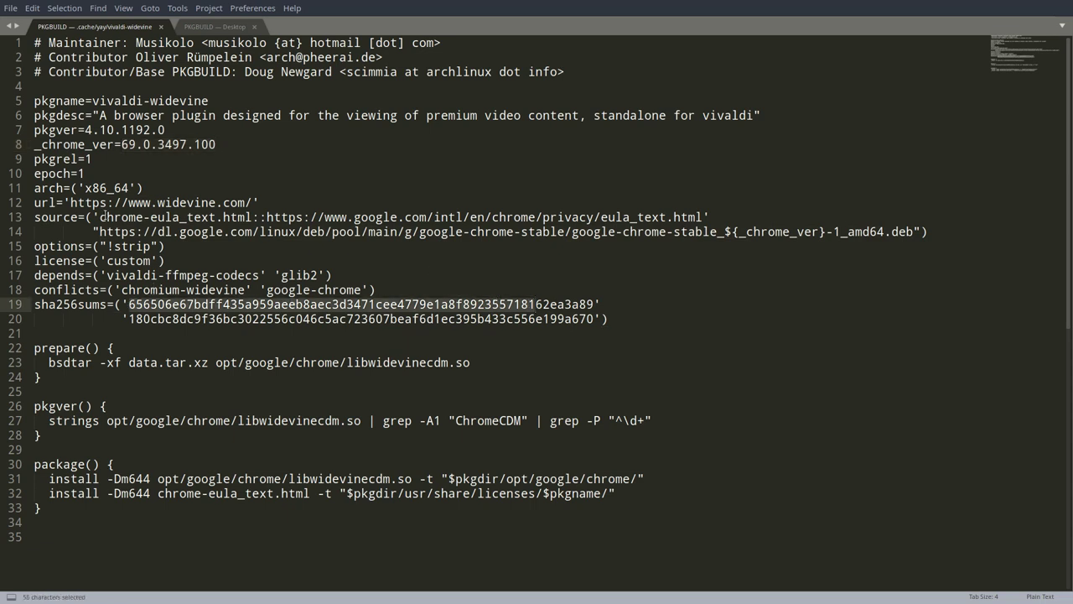
pyautogui.moveTo(100, 217); pyautogui.dragTo(253, 217)
pyautogui.moveTo(123, 304); pyautogui.dragTo(316, 305)
pyautogui.moveTo(155, 232); pyautogui.dragTo(248, 231)
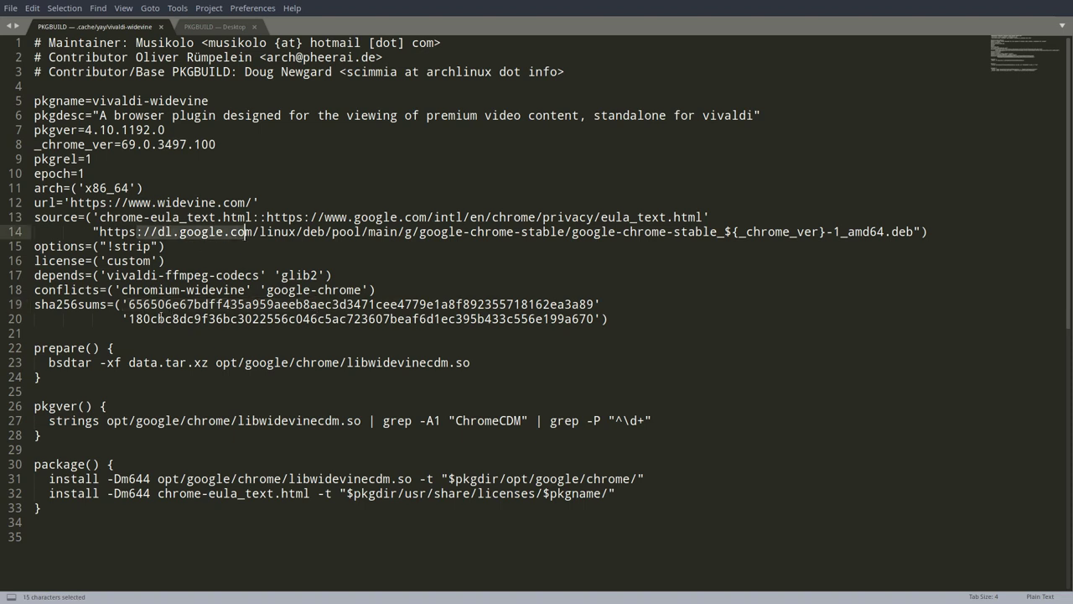
pyautogui.moveTo(154, 318); pyautogui.dragTo(331, 319)
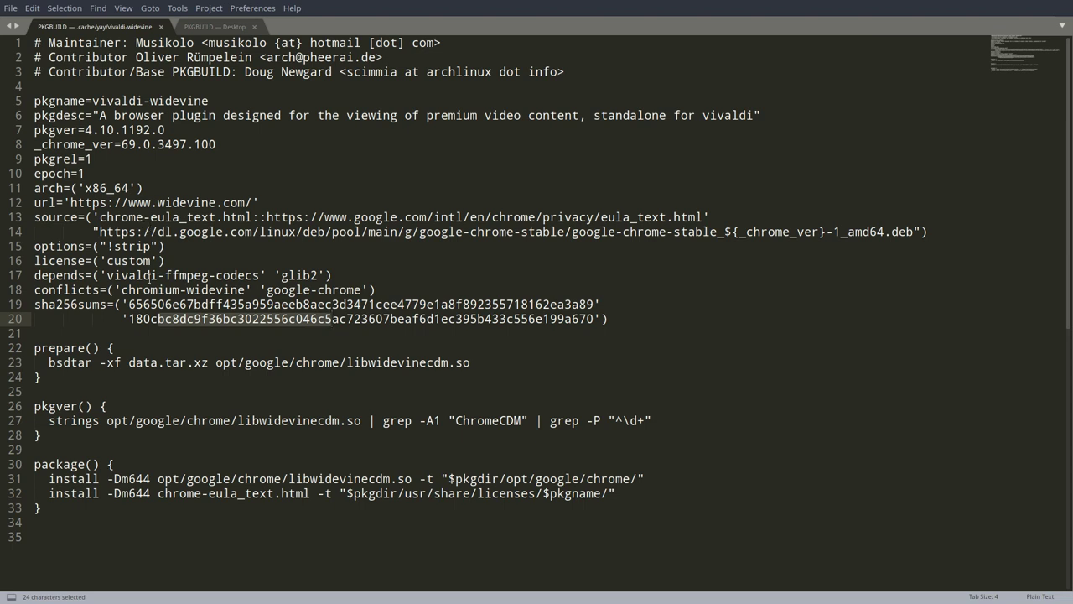
pyautogui.moveTo(128, 304); pyautogui.dragTo(595, 304)
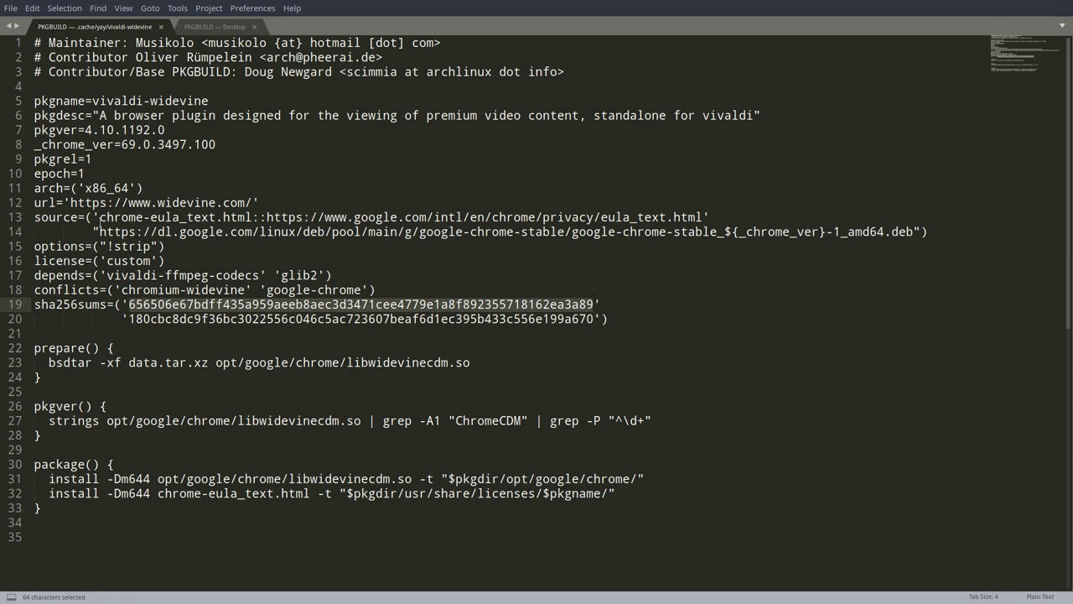
pyautogui.moveTo(94, 217); pyautogui.dragTo(369, 217)
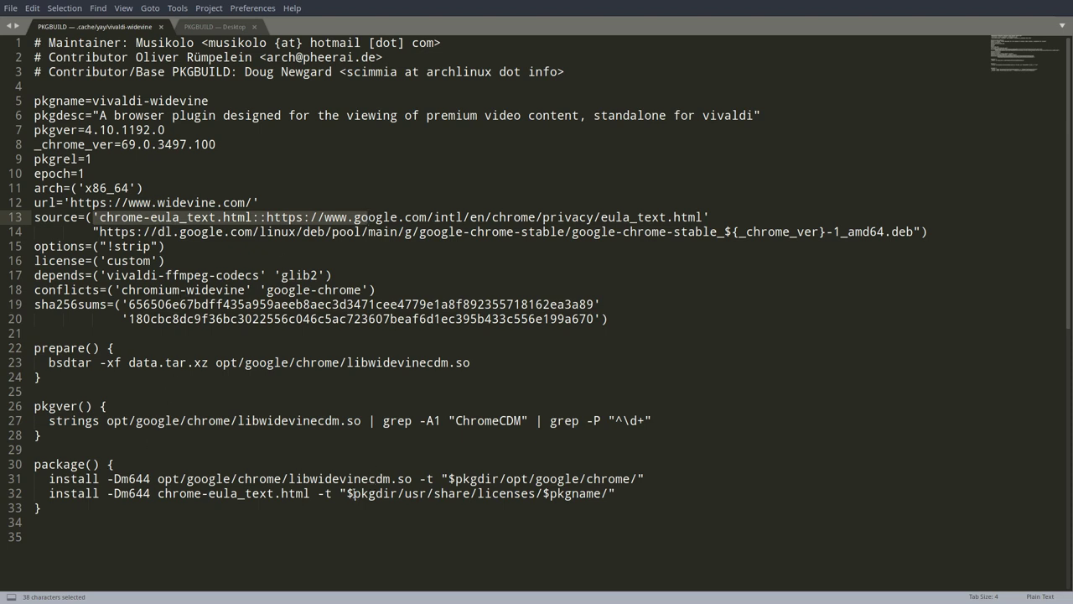
pyautogui.moveTo(372, 495); pyautogui.dragTo(209, 495)
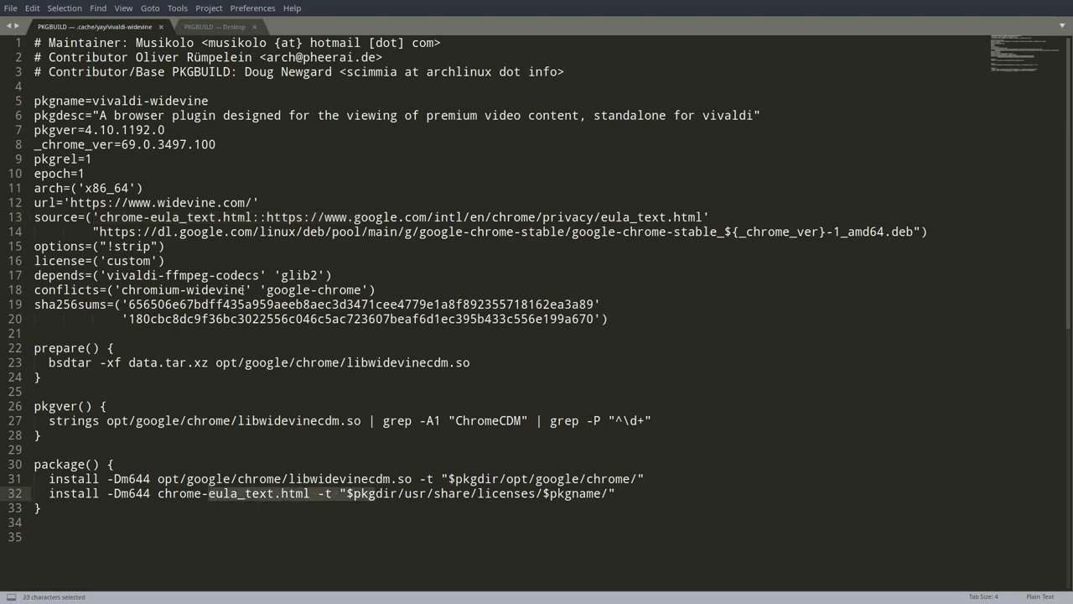
pyautogui.moveTo(127, 304); pyautogui.dragTo(595, 305)
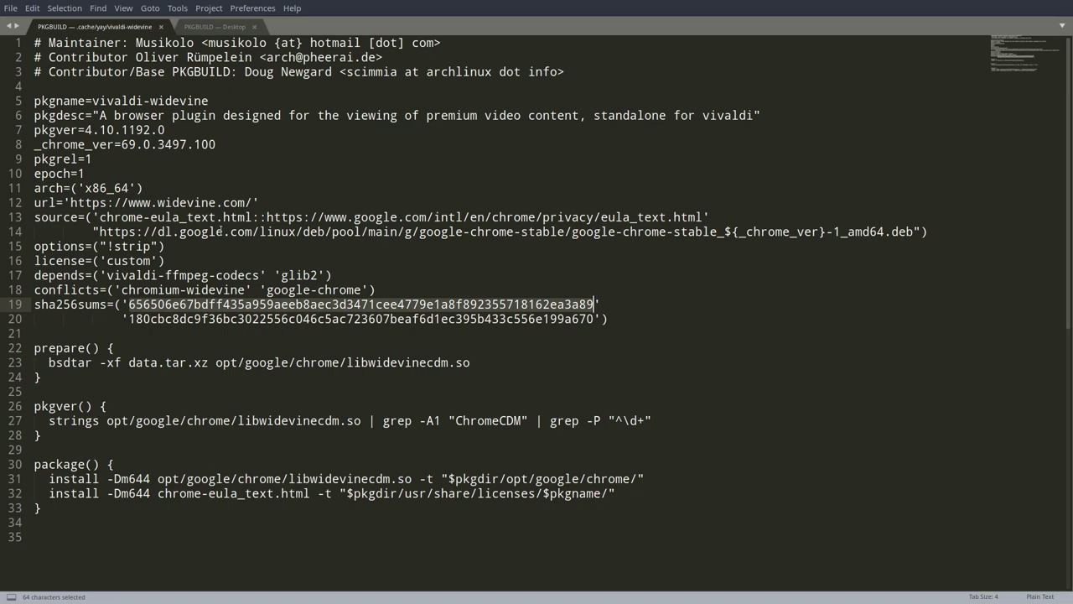
# - Exit fullscreen, confirm with pwd that the terminal is in /home/erik, then close it
pyautogui.press('F11')
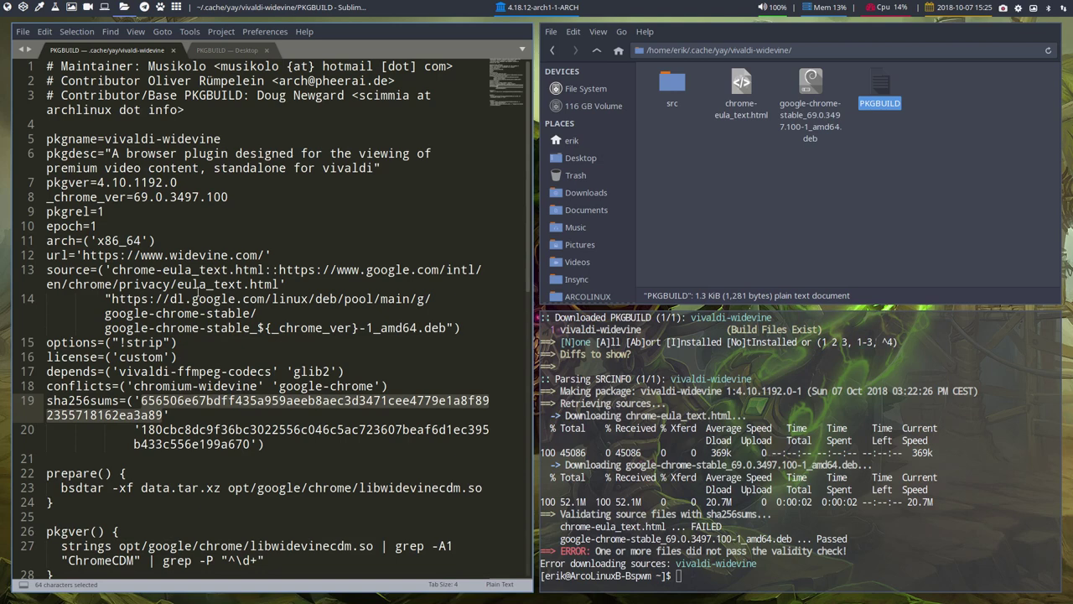
pyautogui.click(709, 500)
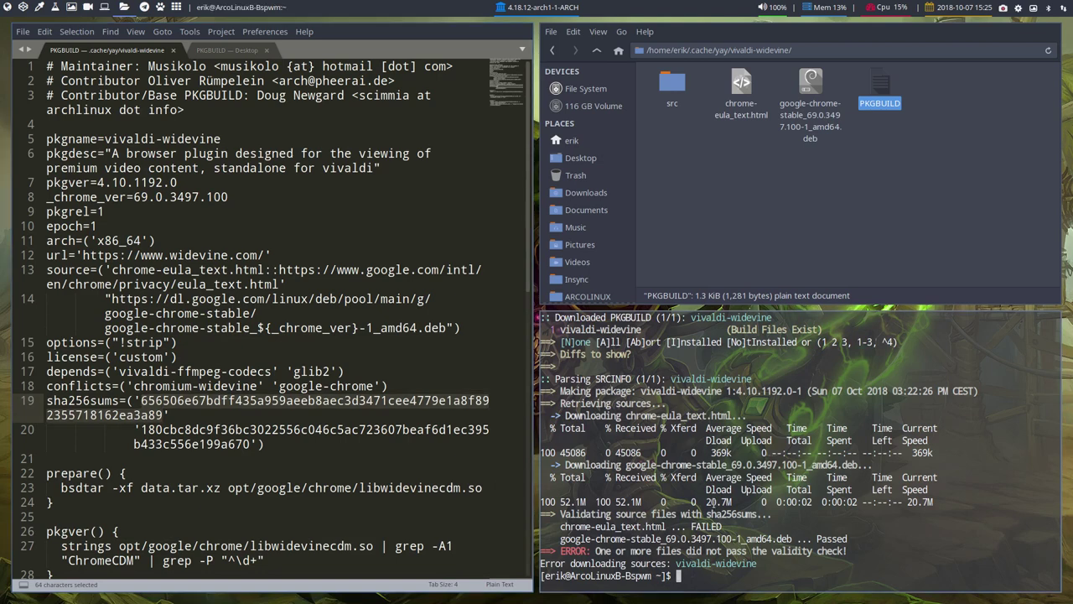
pyautogui.write('pwd')
pyautogui.press('Return')
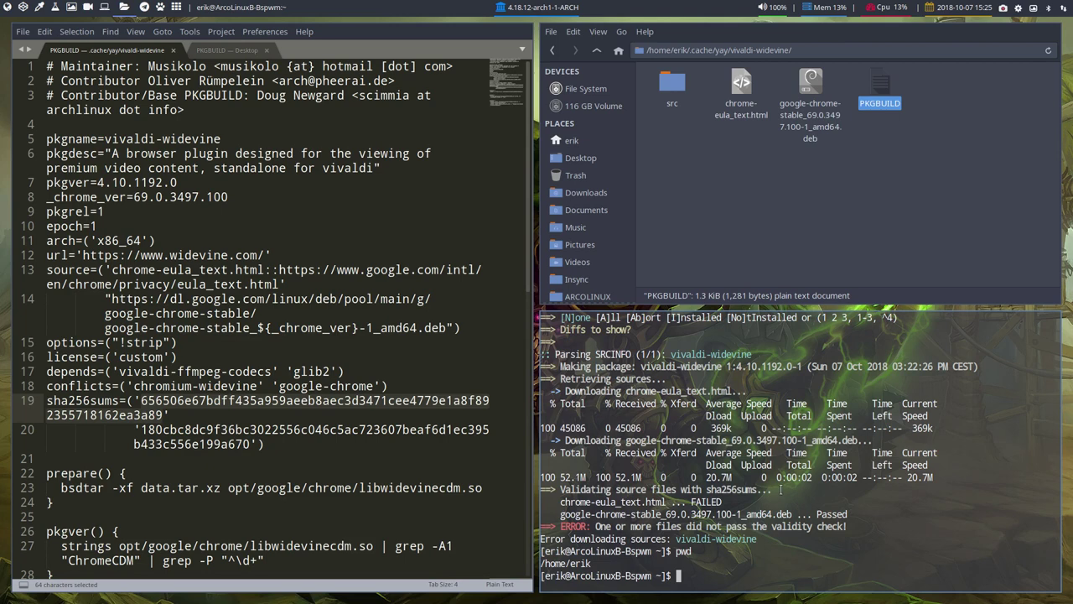
pyautogui.press('super+q')
pyautogui.rightClick(747, 269)
# - Open a terminal in the vivaldi-widevine folder, list it, and run sha256sum chrome-eula_text.html
pyautogui.click(796, 323)
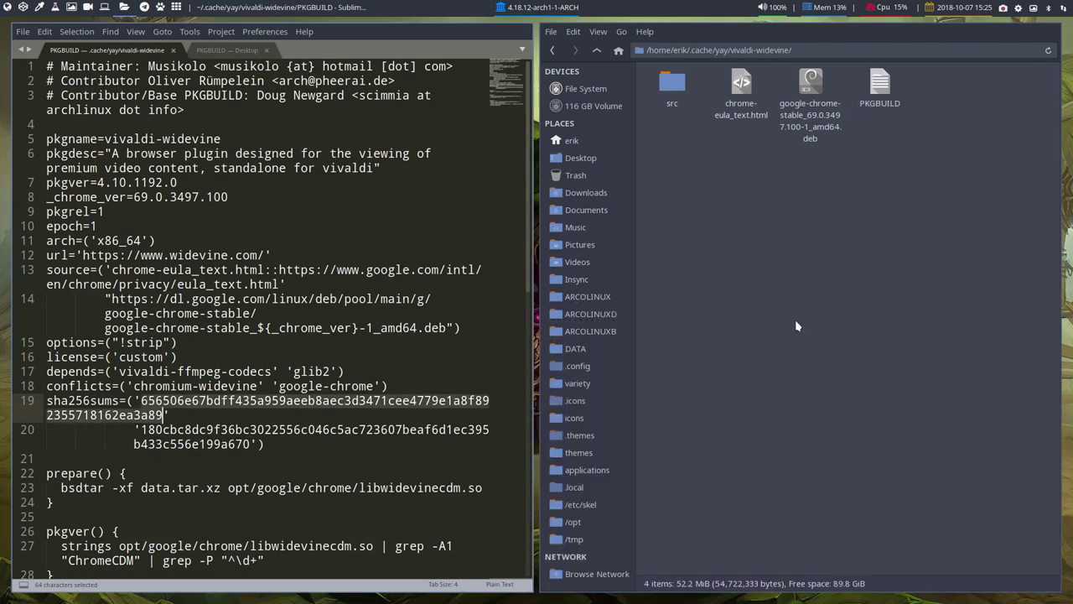
pyautogui.write('pwd')
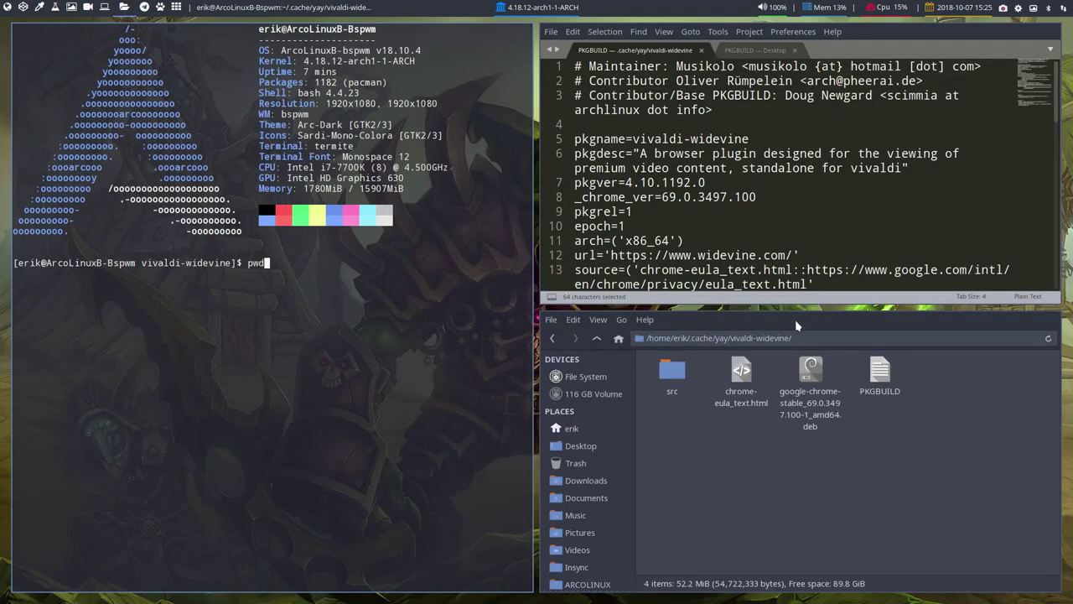
pyautogui.press('Return')
pyautogui.write('ls')
pyautogui.press('Return')
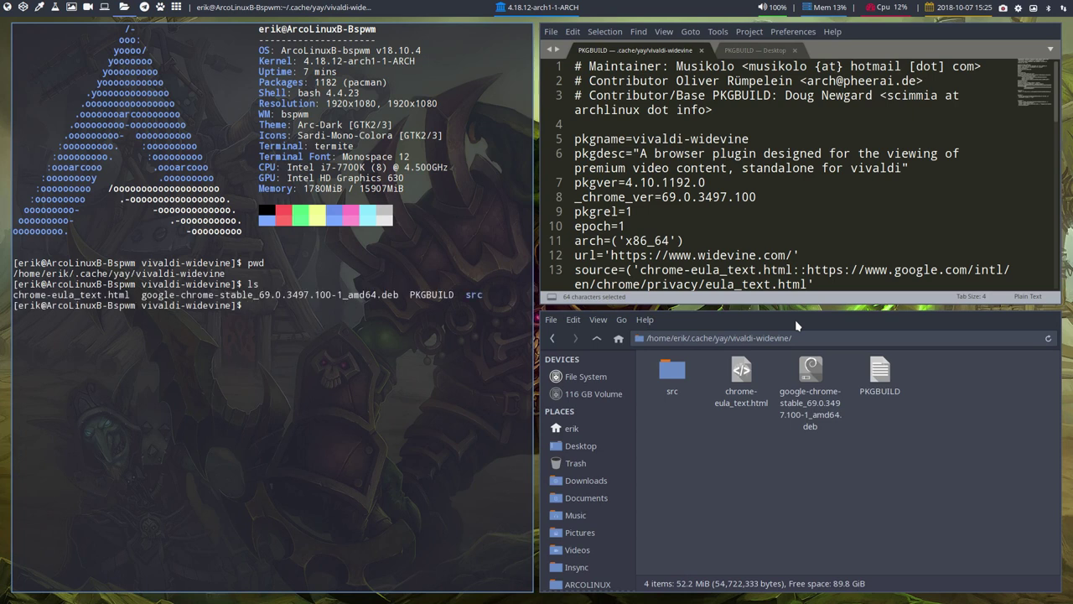
pyautogui.write('sha256sum ch')
pyautogui.press('Tab')
pyautogui.press('Return')
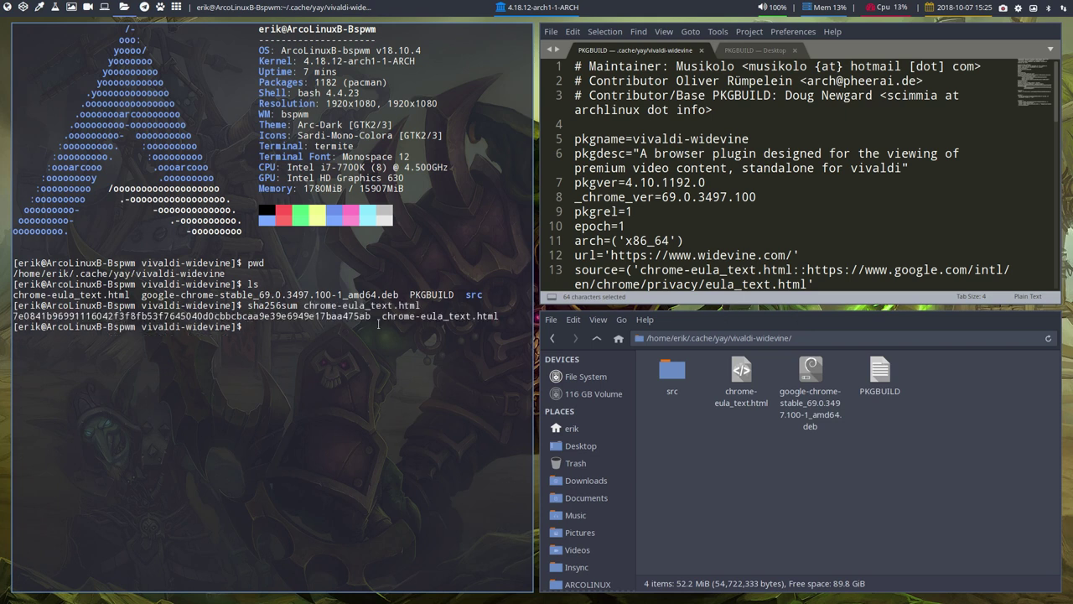
# - Copy the computed 7e0841b9… hash and bring the PKGBUILD back fullscreen
pyautogui.moveTo(370, 316); pyautogui.dragTo(8, 315)
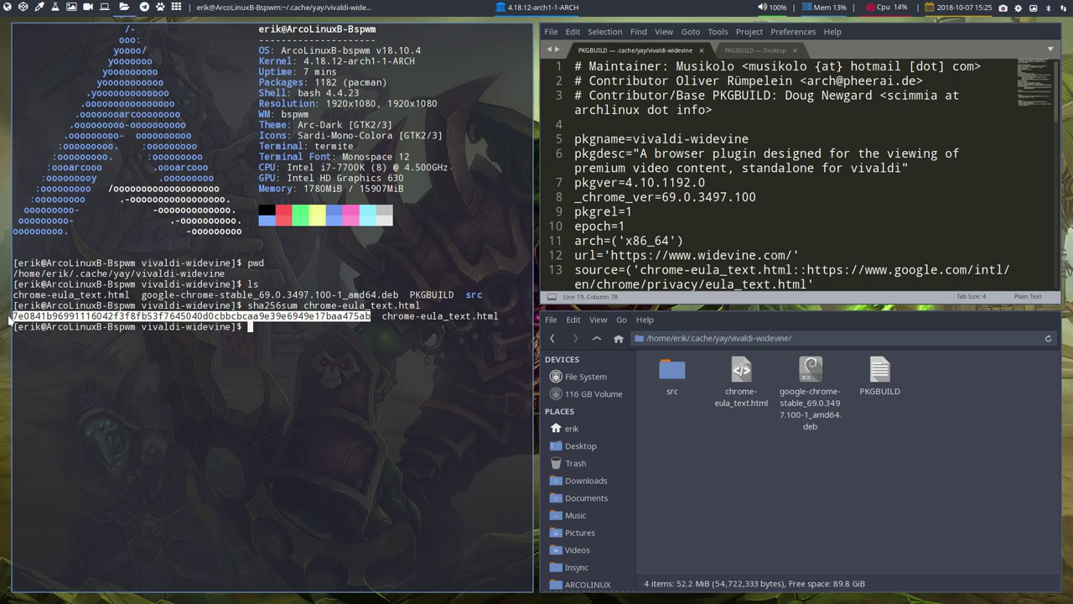
pyautogui.click(805, 111)
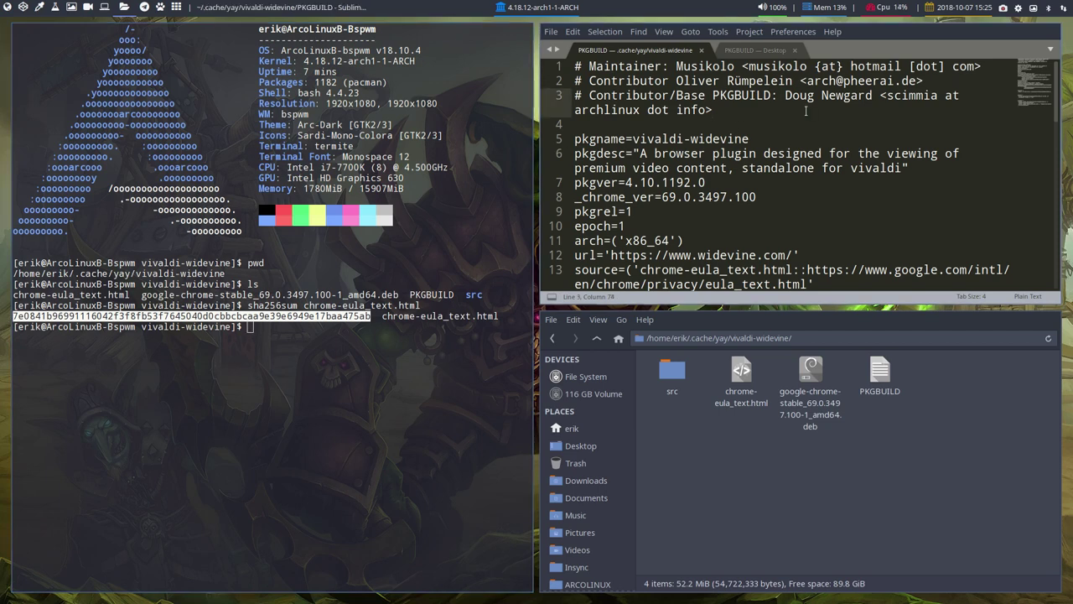
pyautogui.press('super+f')
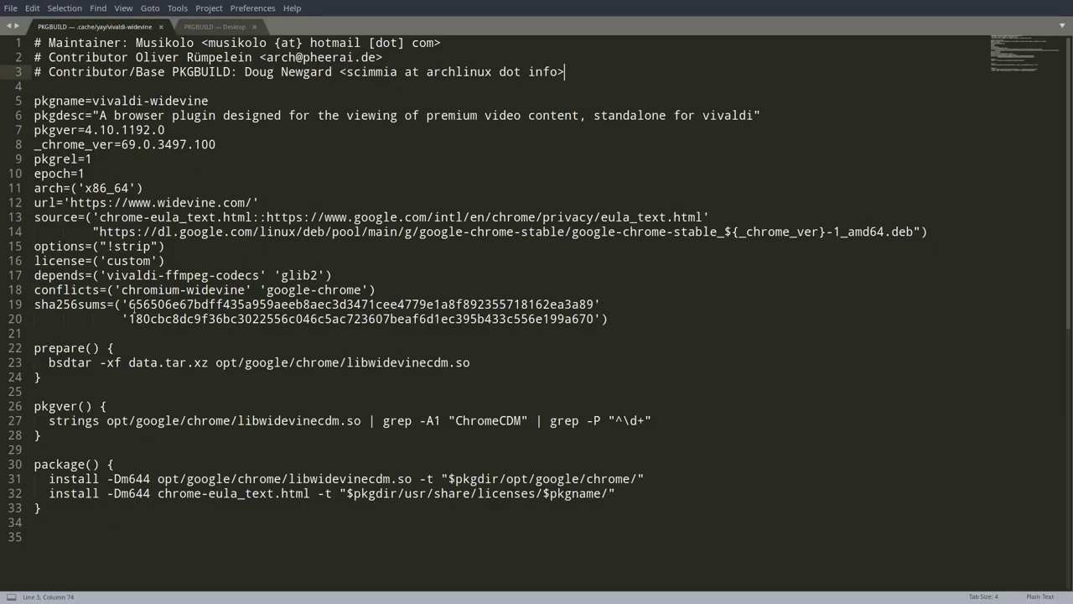
# - Paste 7e0841b9… over the old 656506e6… checksum on line 19 and save PKGBUILD
pyautogui.moveTo(129, 305); pyautogui.dragTo(593, 304)
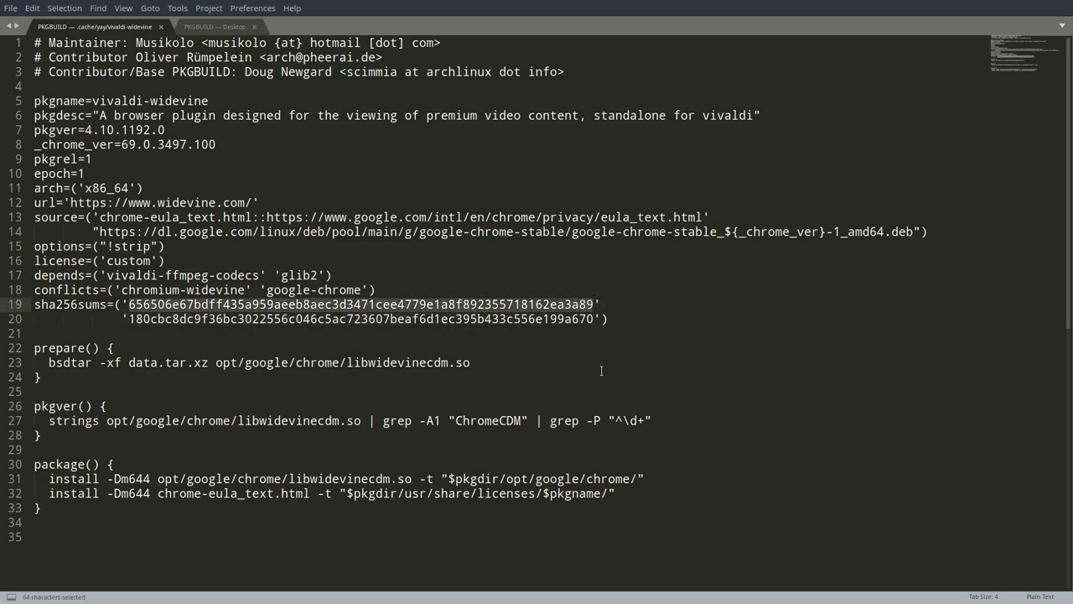
pyautogui.hotkey('ctrl', 'v')
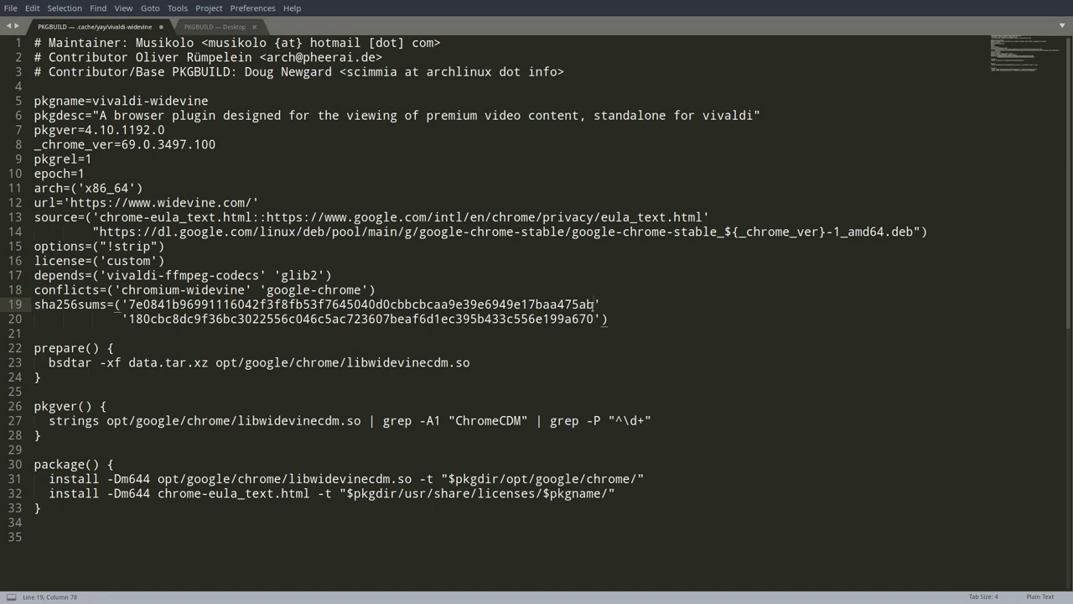
pyautogui.hotkey('ctrl', 's')
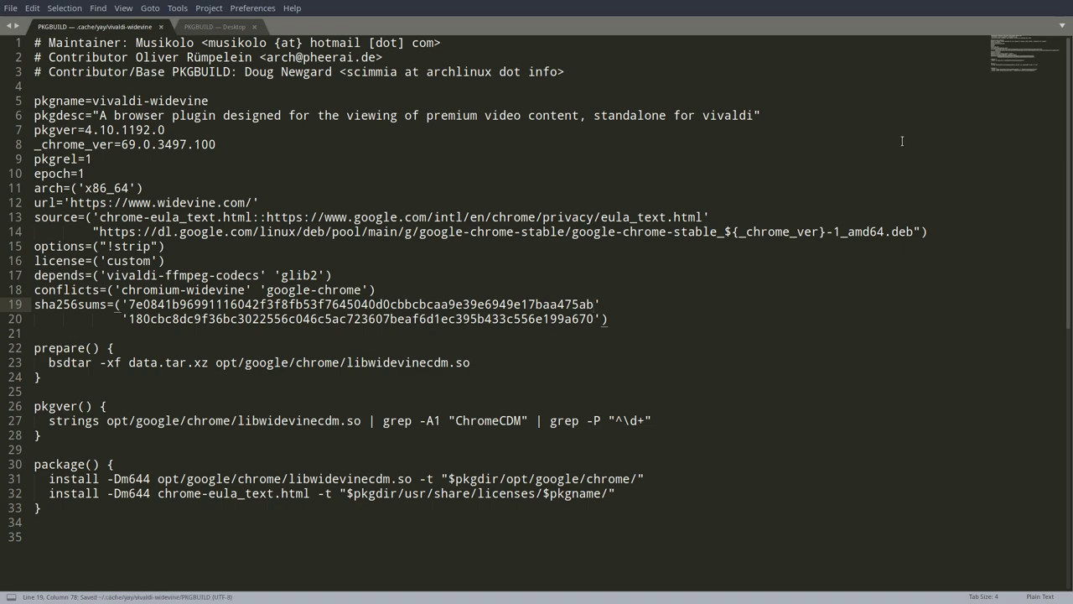
pyautogui.press('super+f')
# - Run makepkg in the vivaldi-widevine folder and highlight chrome-eula_text.html passing validation
pyautogui.click(364, 349)
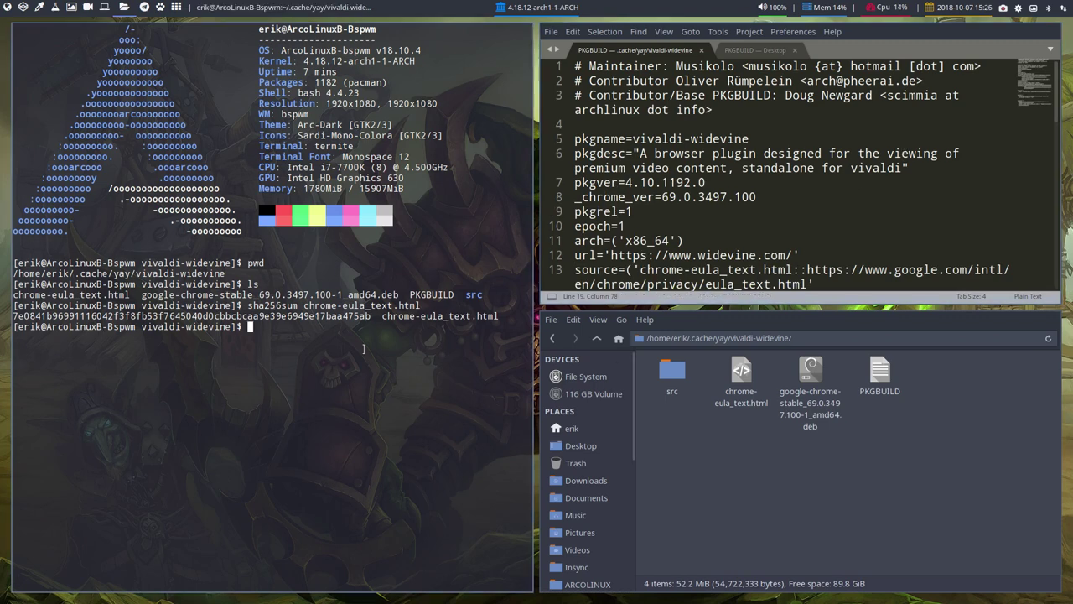
pyautogui.write('ls')
pyautogui.press('Return')
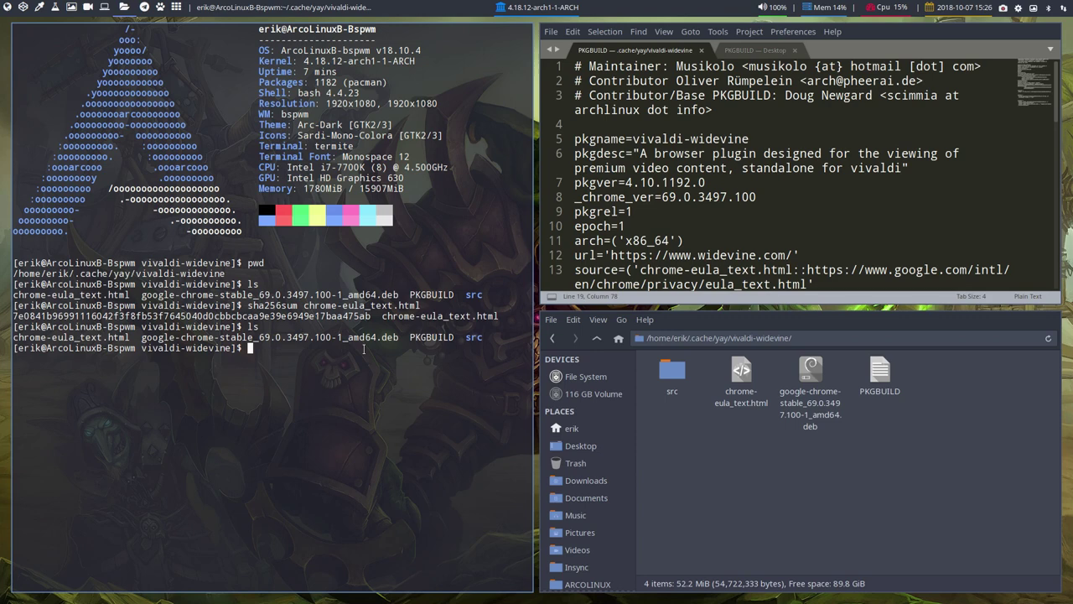
pyautogui.doubleClick(425, 339)
pyautogui.write('makp')
pyautogui.press('BackSpace')
pyautogui.write('epkg')
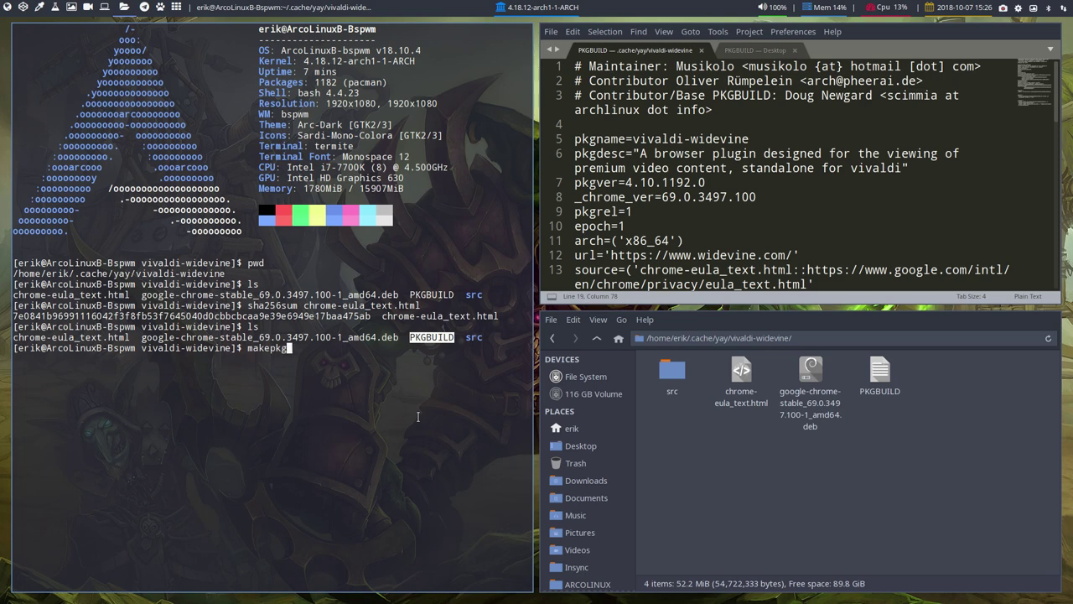
pyautogui.press('Return')
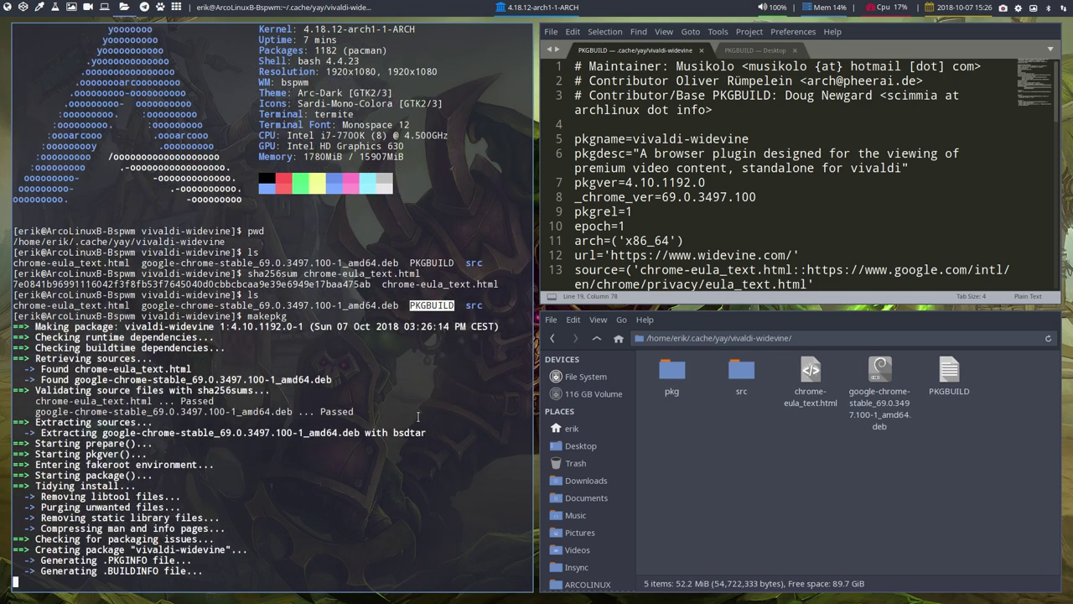
pyautogui.scroll(1, 418, 416)
pyautogui.moveTo(229, 433); pyautogui.dragTo(22, 436)
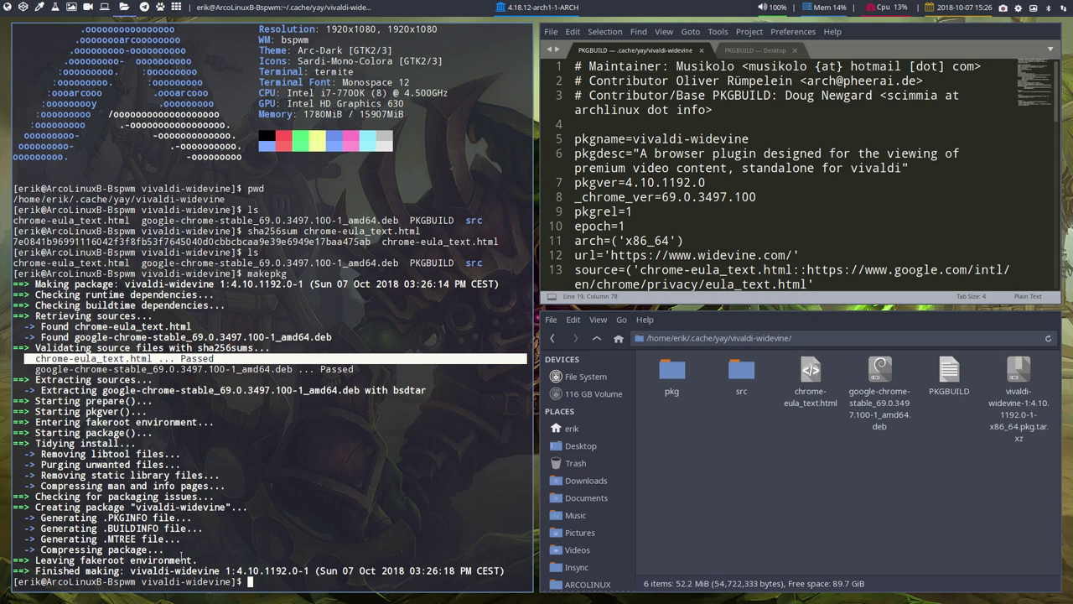
# - Install the built vivaldi-widevine 1:4.10.1192.0-1 .pkg.tar.xz via Pamac and close the installer
pyautogui.click(439, 395)
pyautogui.press('super+q')
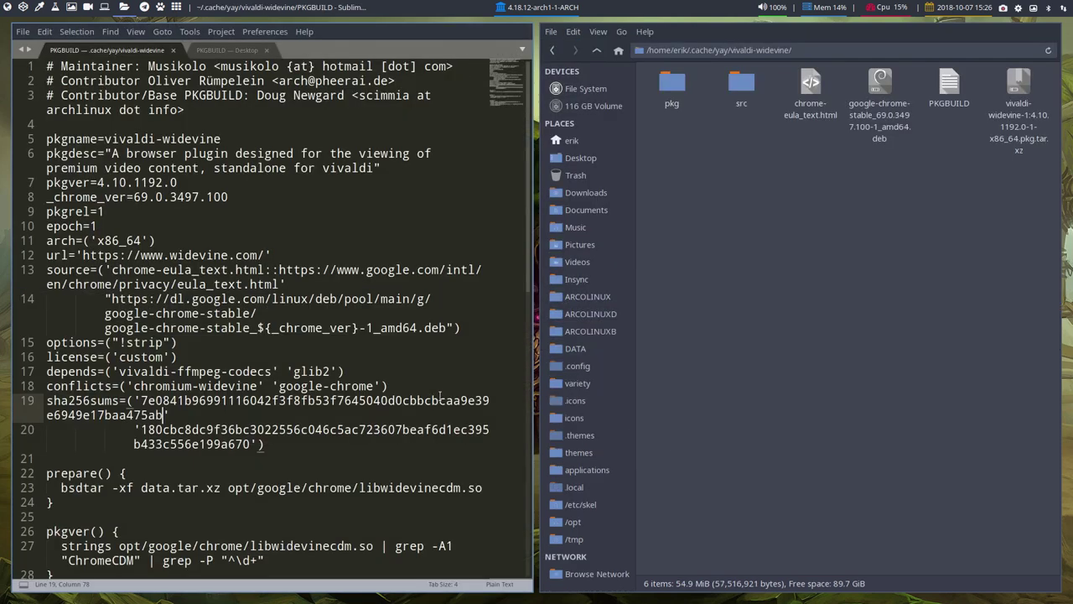
pyautogui.click(1018, 124)
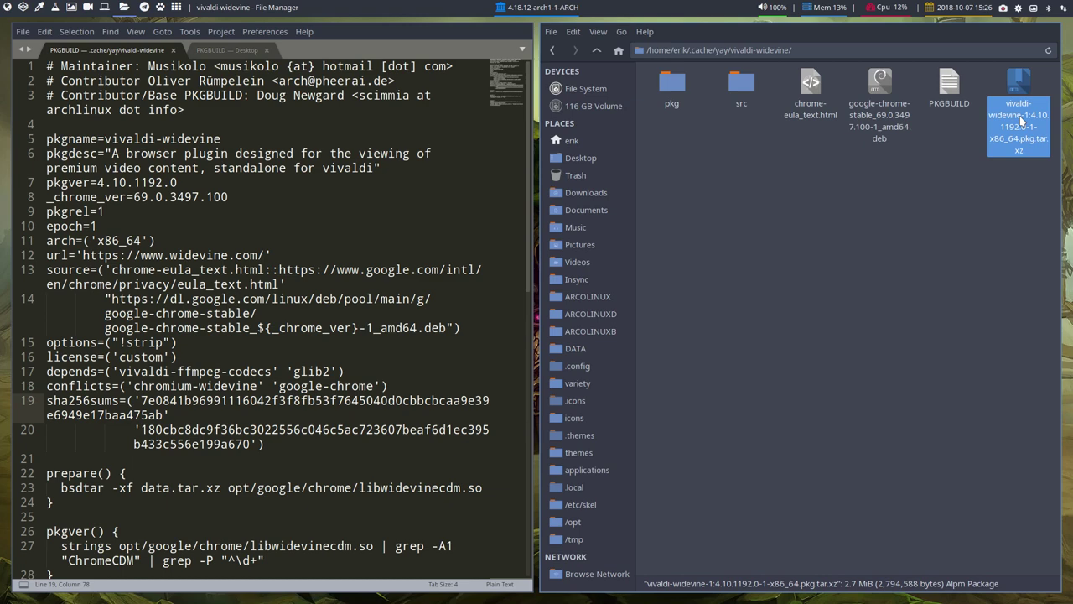
pyautogui.doubleClick(1019, 119)
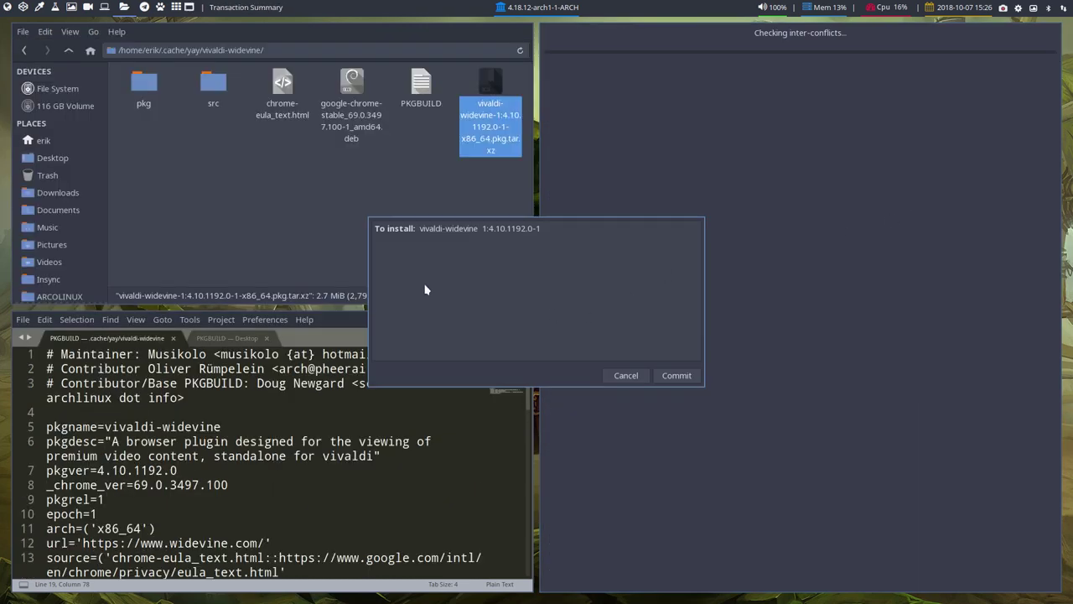
pyautogui.click(678, 375)
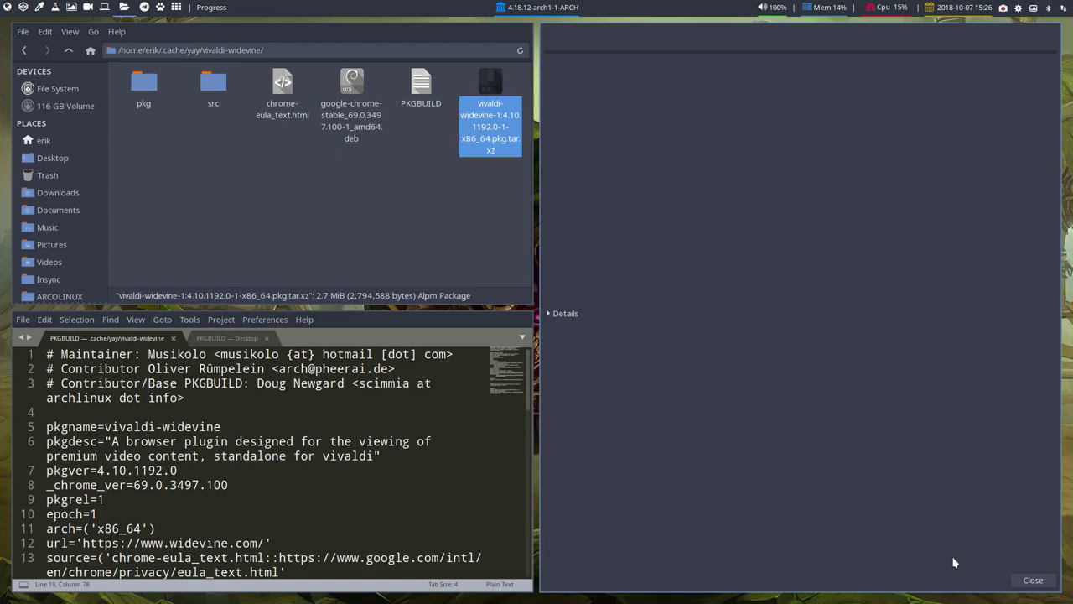
pyautogui.click(1032, 579)
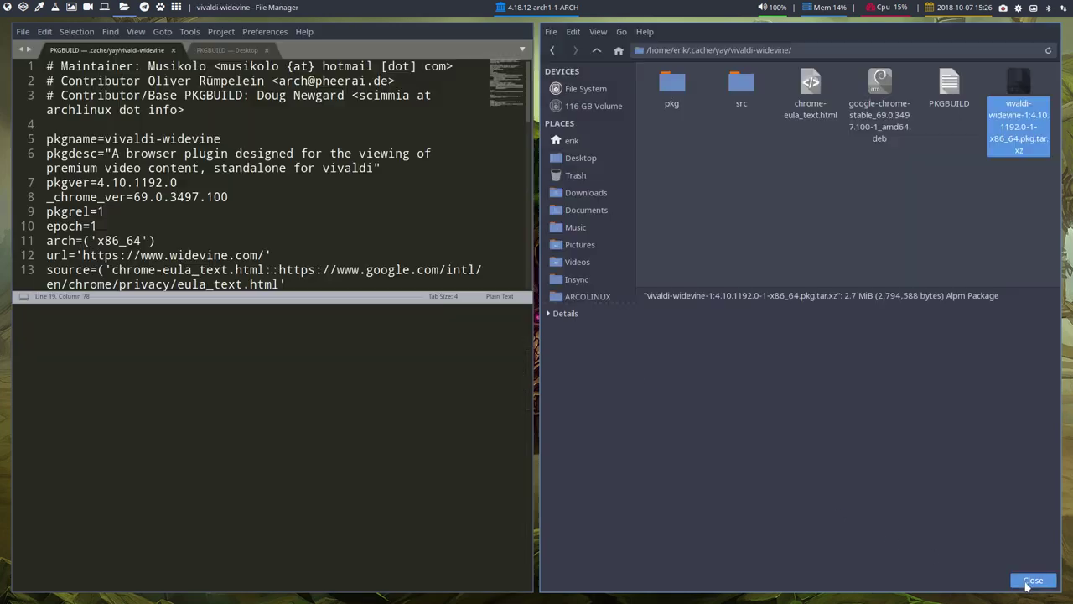
pyautogui.rightClick(765, 321)
# - Run 'sudo pacman -U' on the built vivaldi-widevine package and enter the admin password
pyautogui.press('Escape')
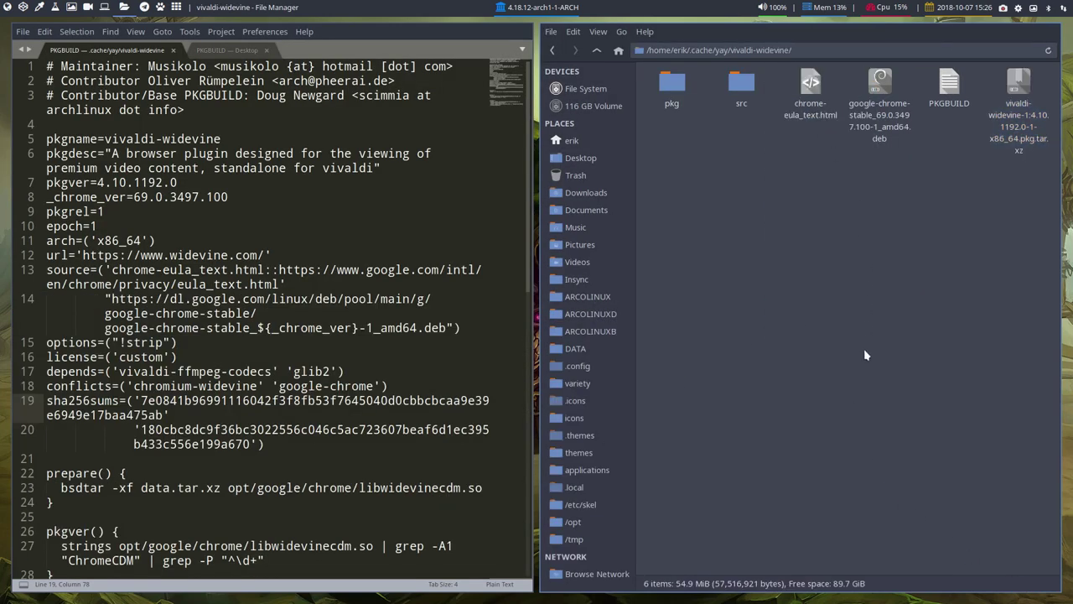
pyautogui.write('suo')
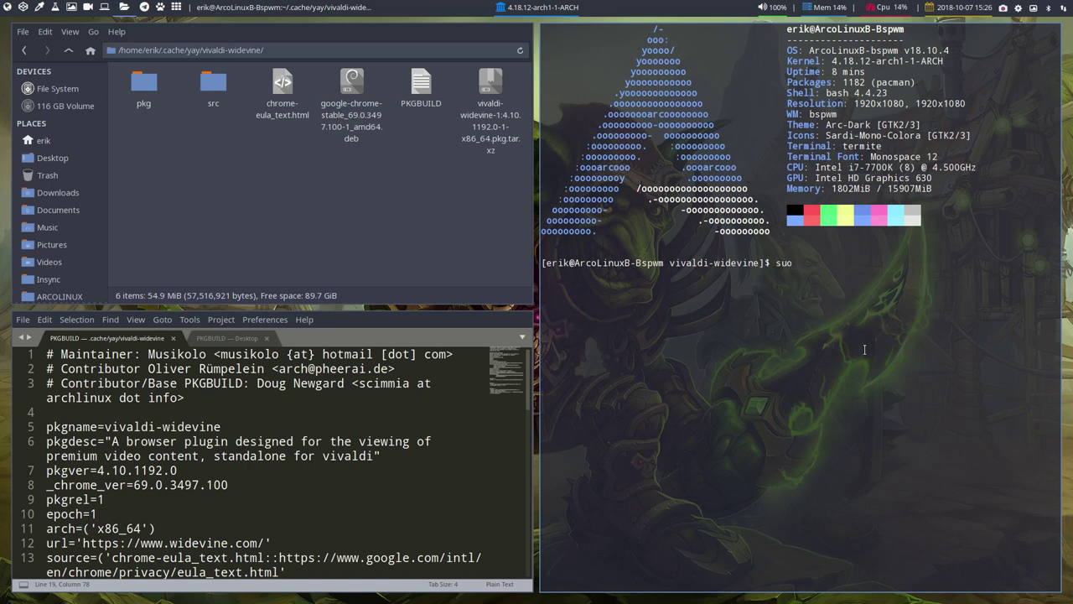
pyautogui.press('BackSpace')
pyautogui.write('do pamac')
pyautogui.press('BackSpace')
pyautogui.press('BackSpace')
pyautogui.write('c')
pyautogui.press('BackSpace')
pyautogui.press('BackSpace')
pyautogui.write('cman -U vi')
pyautogui.press('Tab')
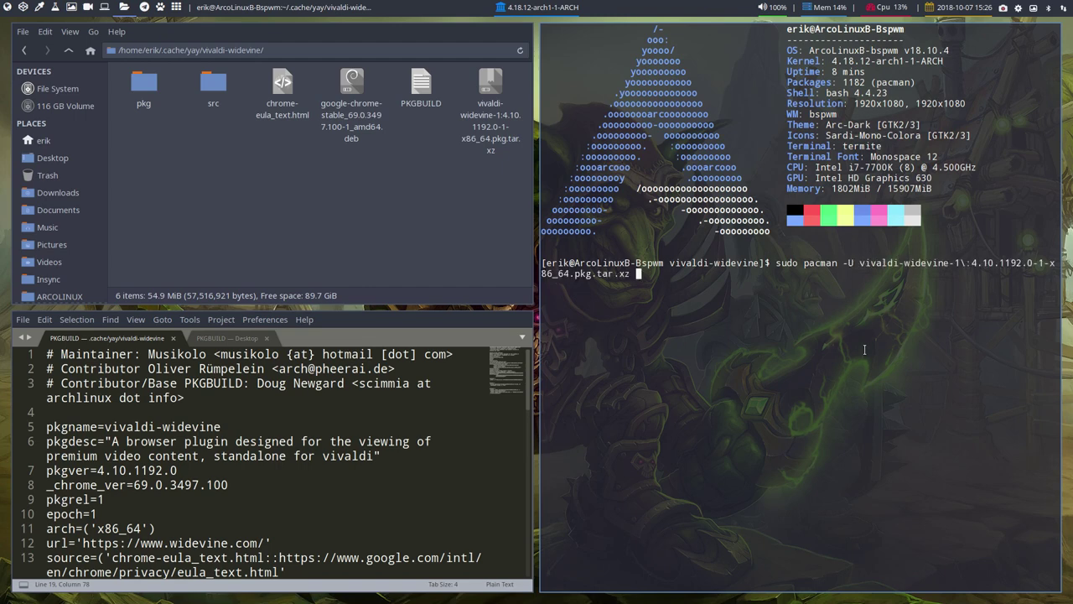
pyautogui.press('Return')
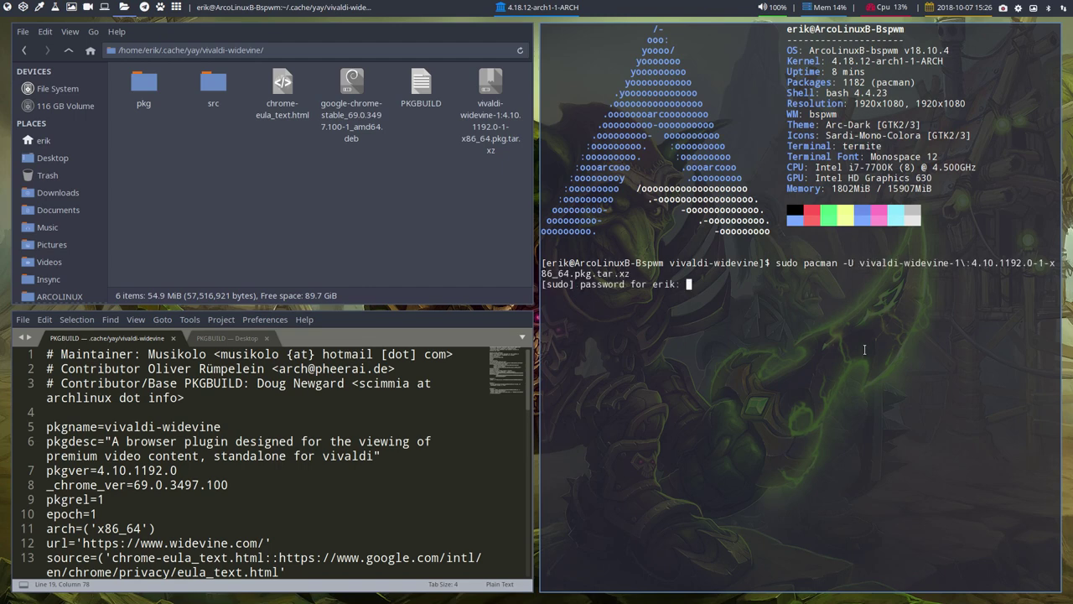
pyautogui.press('Return')
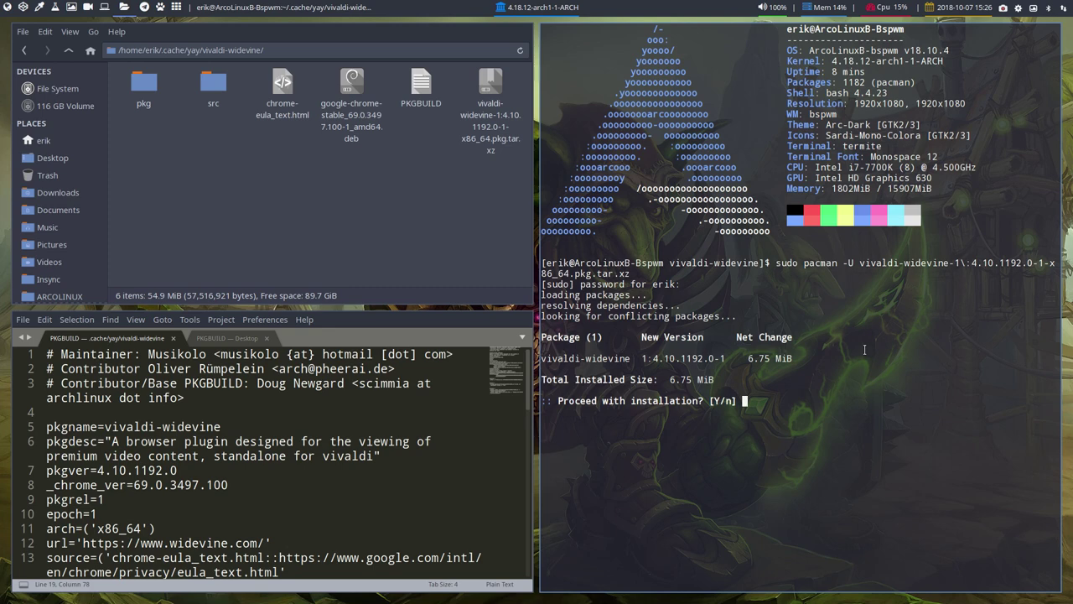
# - Answer n to decline the installation and close the terminal
pyautogui.write('n')
pyautogui.press('Return')
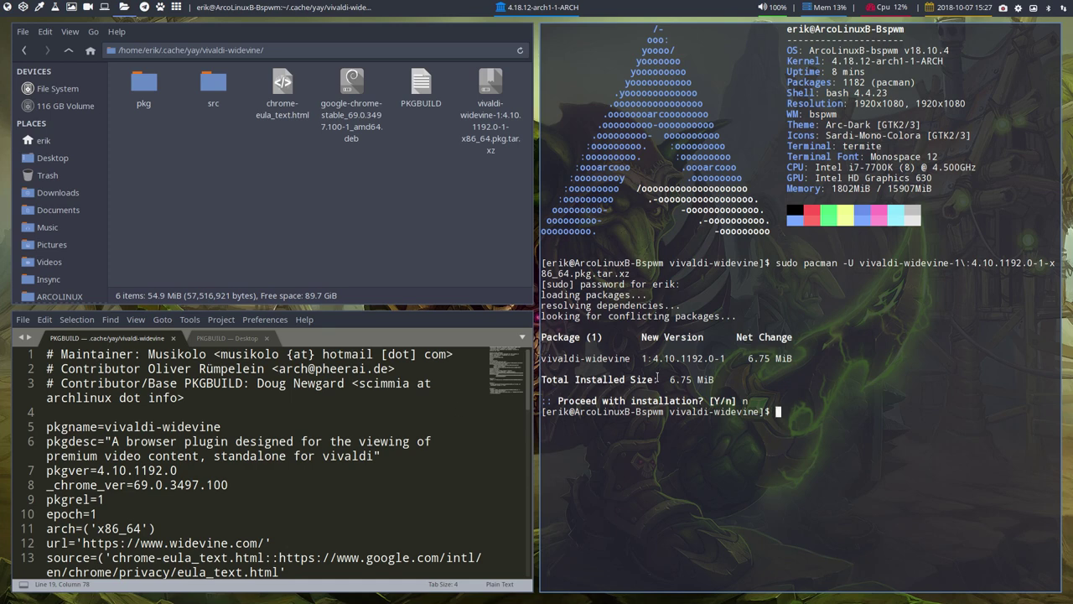
pyautogui.press('super+q')
# - Paste the new hash over the first checksum and switch the editor to full screen
pyautogui.click(273, 371)
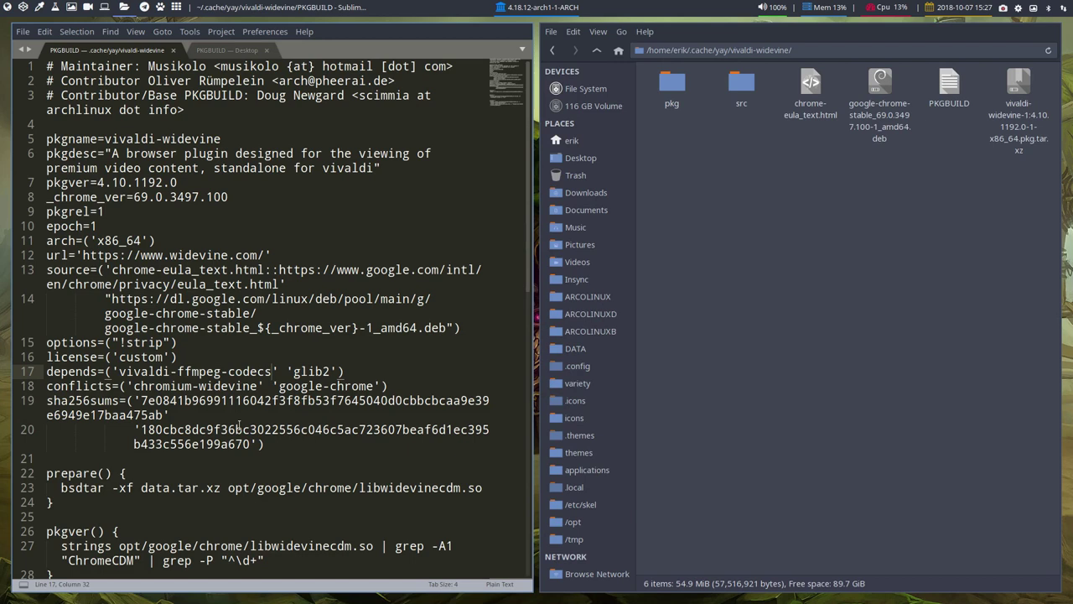
pyautogui.hotkey('ctrl', 'v')
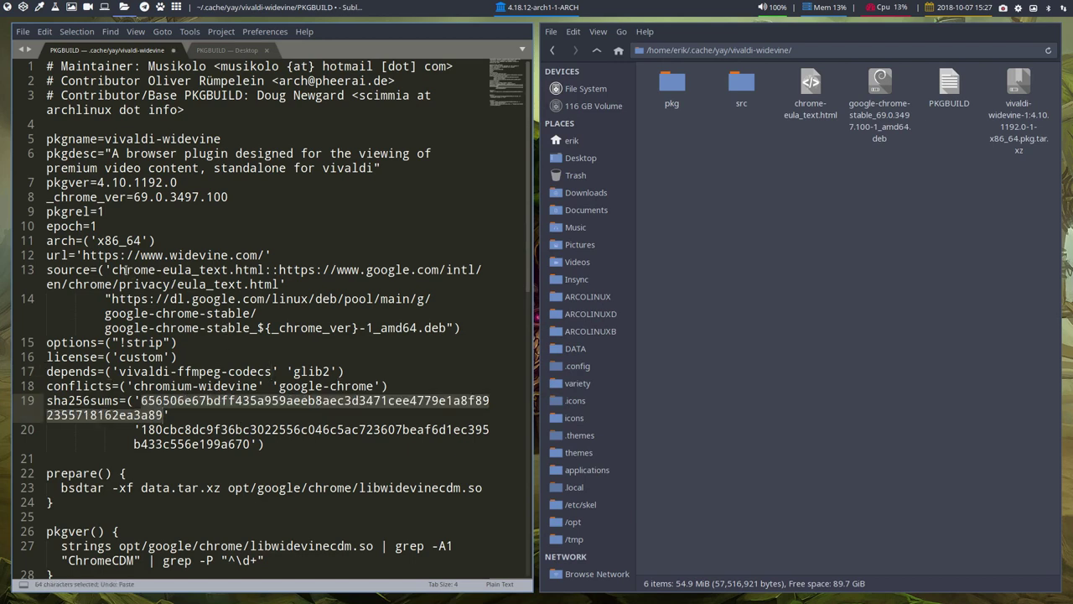
pyautogui.moveTo(104, 270); pyautogui.dragTo(287, 285)
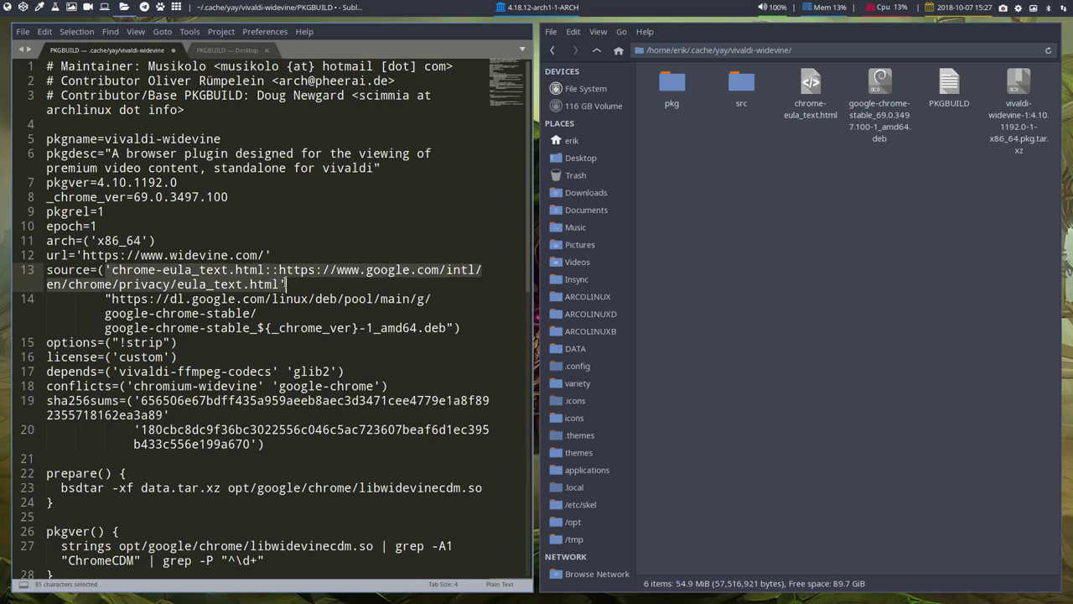
pyautogui.press('BackSpace')
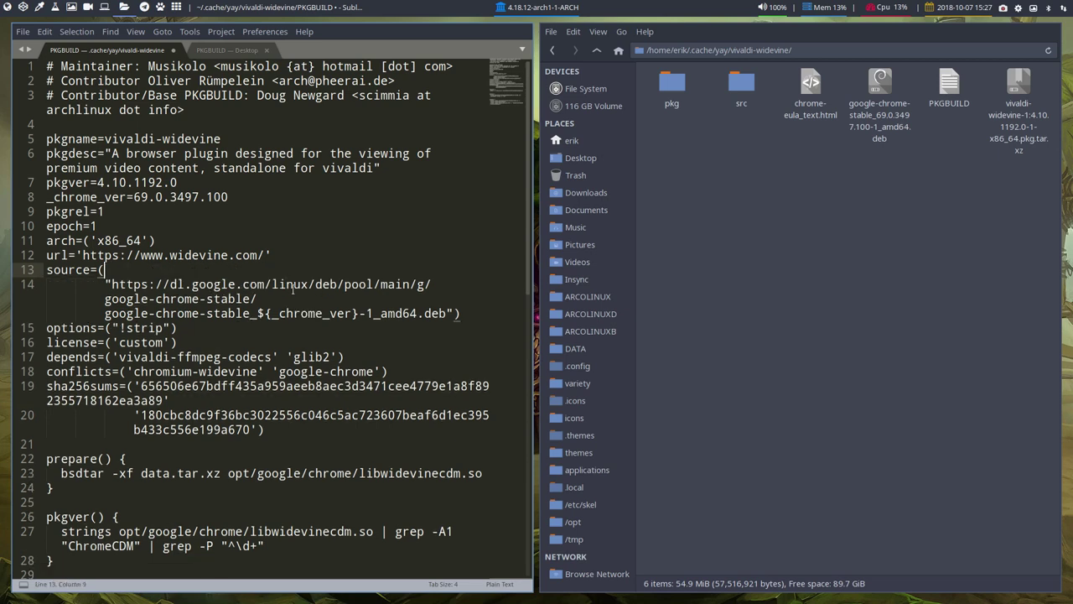
pyautogui.press('BackSpace')
pyautogui.write('(')
pyautogui.press('F11')
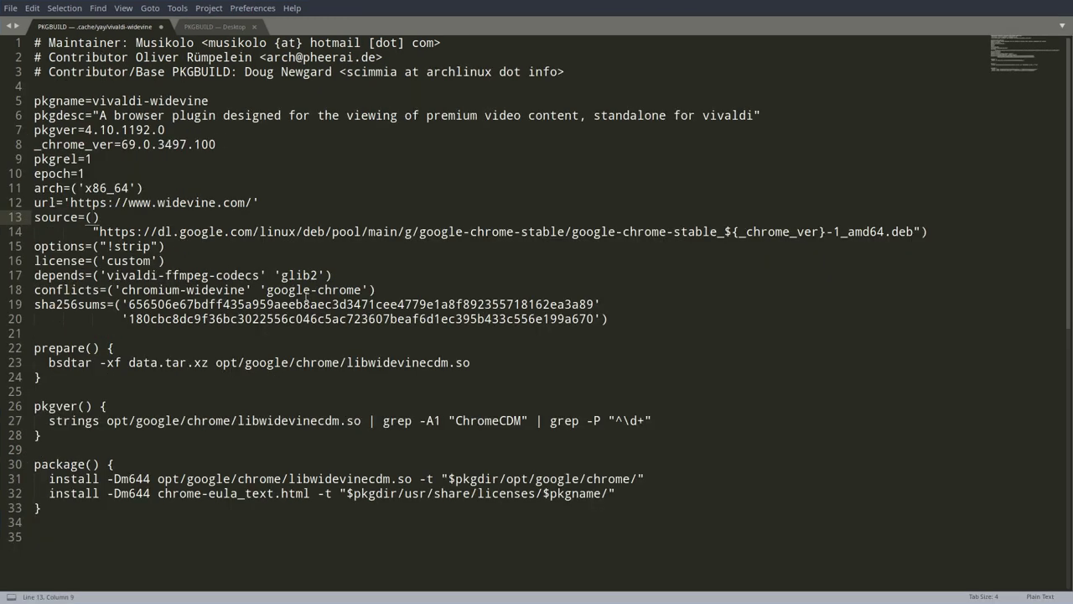
pyautogui.hotkey('ctrl', 'z')
pyautogui.hotkey('ctrl', 'z')
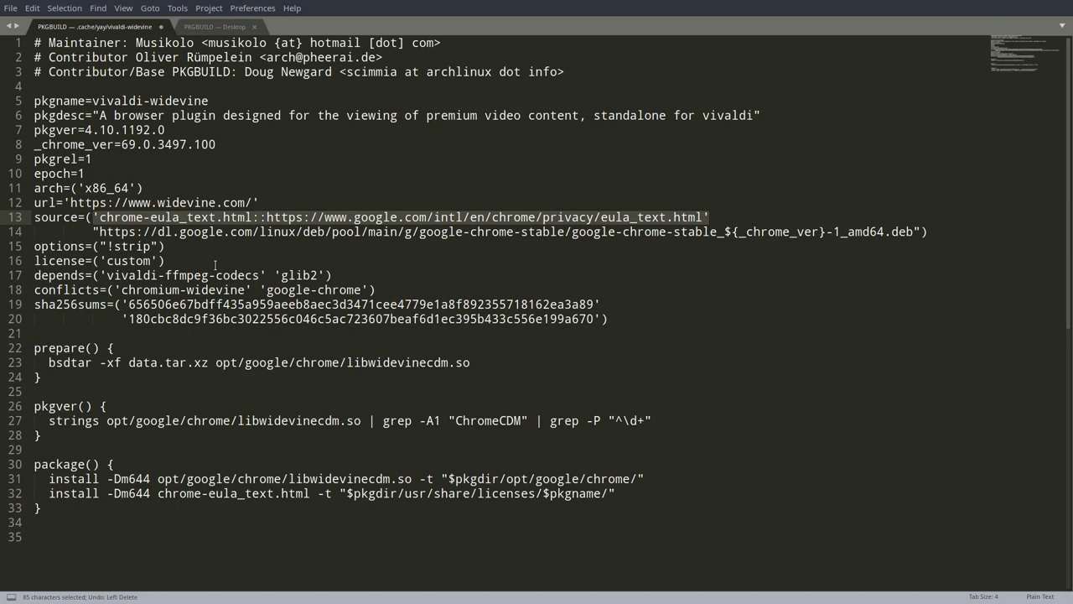
# - Delete the EULA source string so the Chrome download URL sits on the source line
pyautogui.moveTo(94, 217); pyautogui.dragTo(399, 218)
pyautogui.keyDown('shift'); pyautogui.click(732, 212); pyautogui.keyUp('shift')
pyautogui.press('Delete')
pyautogui.press('Delete')
pyautogui.press('Delete')
pyautogui.press('Delete')
pyautogui.press('Delete')
pyautogui.press('Delete')
pyautogui.press('Delete')
pyautogui.press('Delete')
pyautogui.press('Delete')
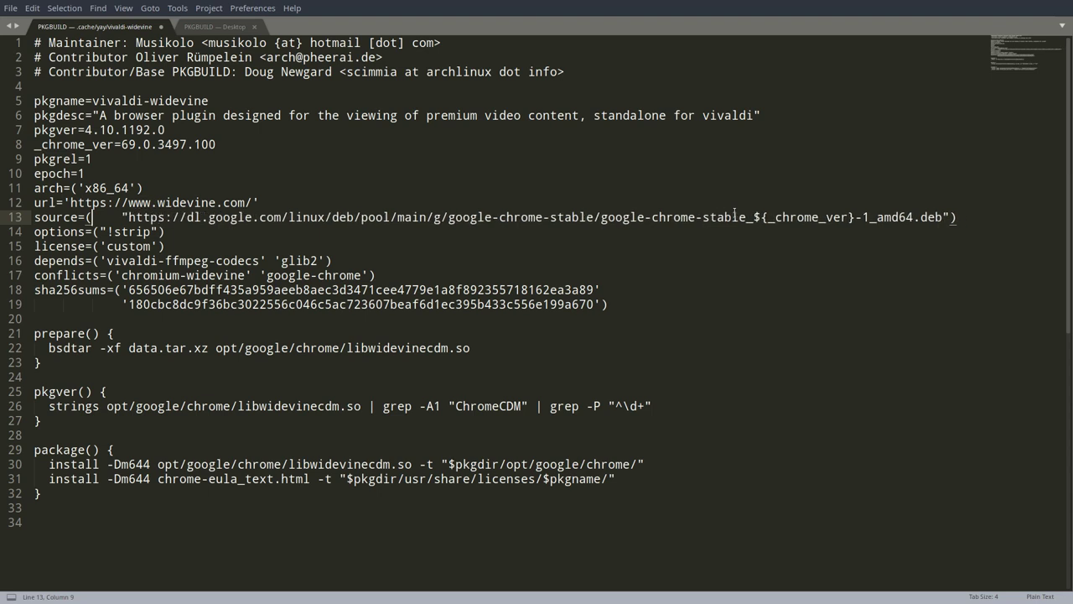
pyautogui.press('Delete')
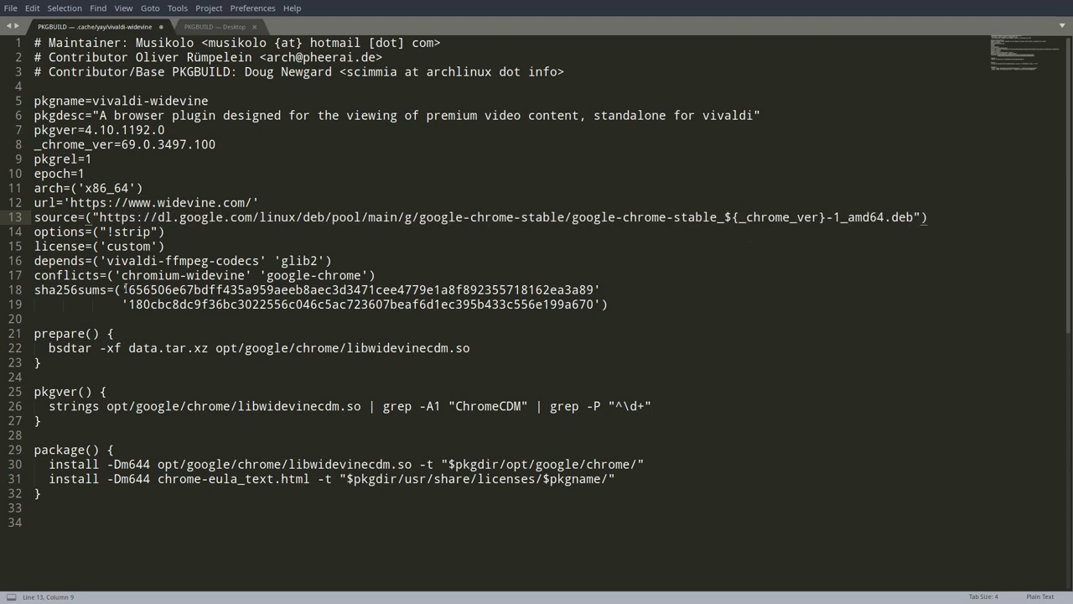
# - Remove the first checksum and join the remaining 180cbc8d… hash onto the sha256sums line
pyautogui.moveTo(123, 290); pyautogui.dragTo(601, 289)
pyautogui.press('BackSpace')
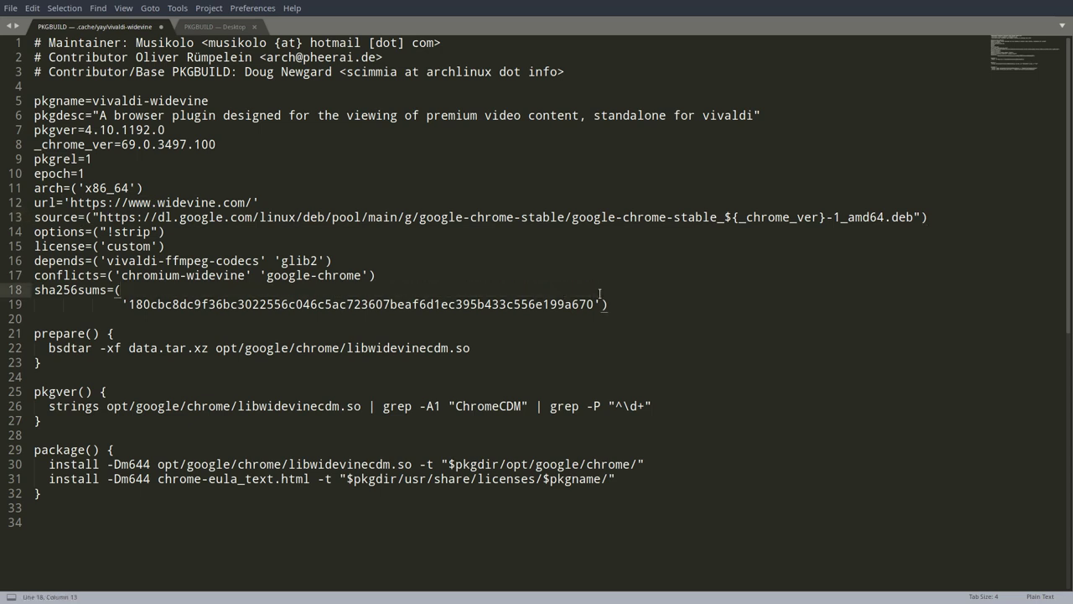
pyautogui.press('Down')
pyautogui.press('BackSpace')
pyautogui.press('BackSpace')
pyautogui.press('BackSpace')
pyautogui.press('BackSpace')
pyautogui.press('BackSpace')
pyautogui.press('BackSpace')
pyautogui.press('BackSpace')
pyautogui.press('BackSpace')
pyautogui.press('BackSpace')
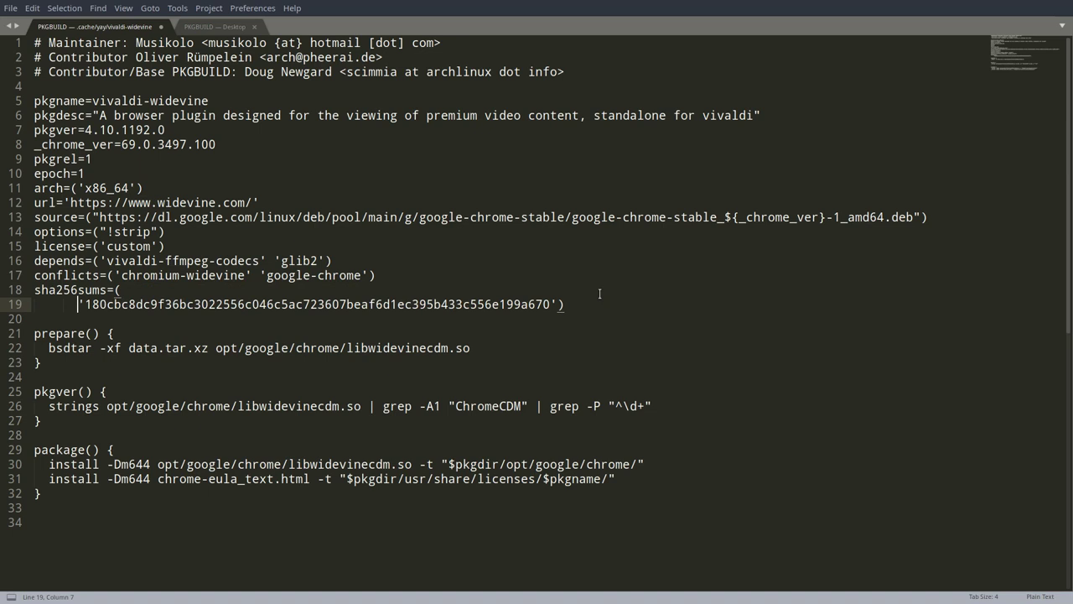
pyautogui.press('BackSpace')
pyautogui.press('BackSpace')
pyautogui.press('BackSpace')
pyautogui.press('BackSpace')
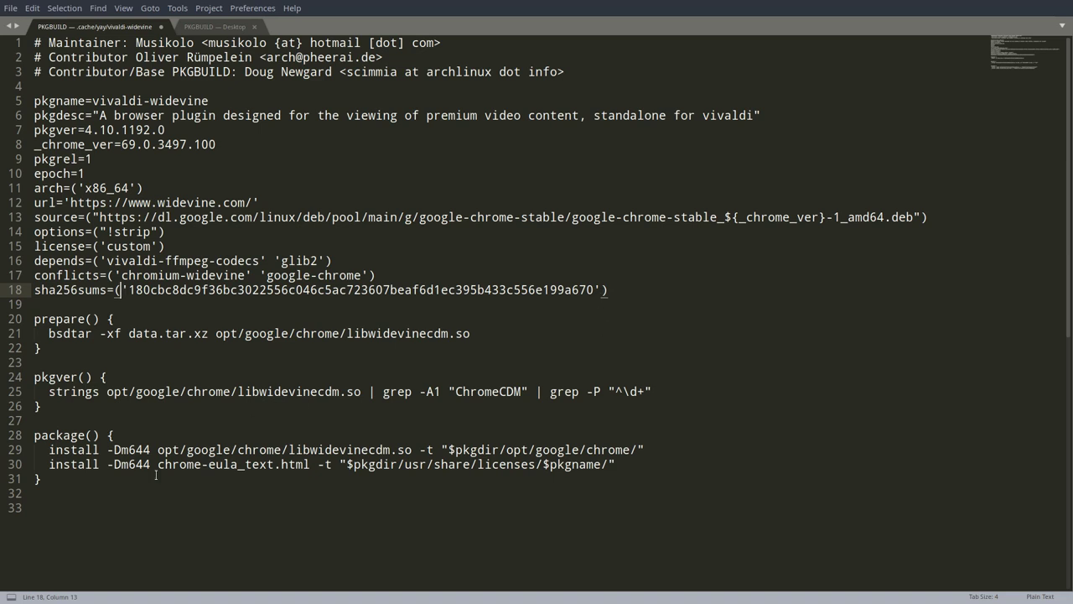
# - Delete the EULA license install line from package() and save the PKGBUILD
pyautogui.moveTo(646, 463); pyautogui.dragTo(24, 471)
pyautogui.press('BackSpace')
pyautogui.press('BackSpace')
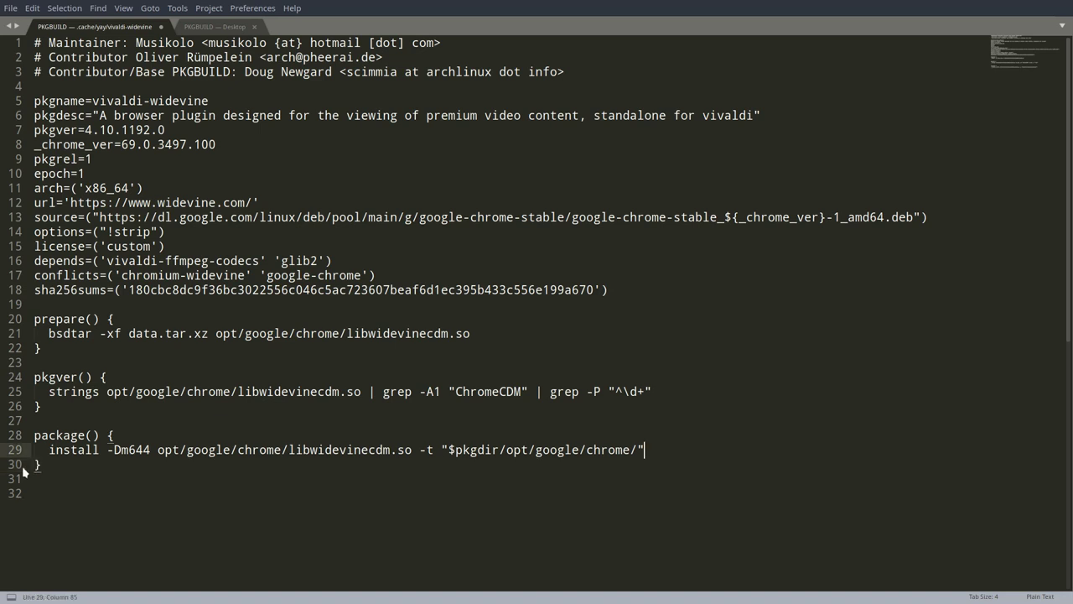
pyautogui.hotkey('ctrl', 's')
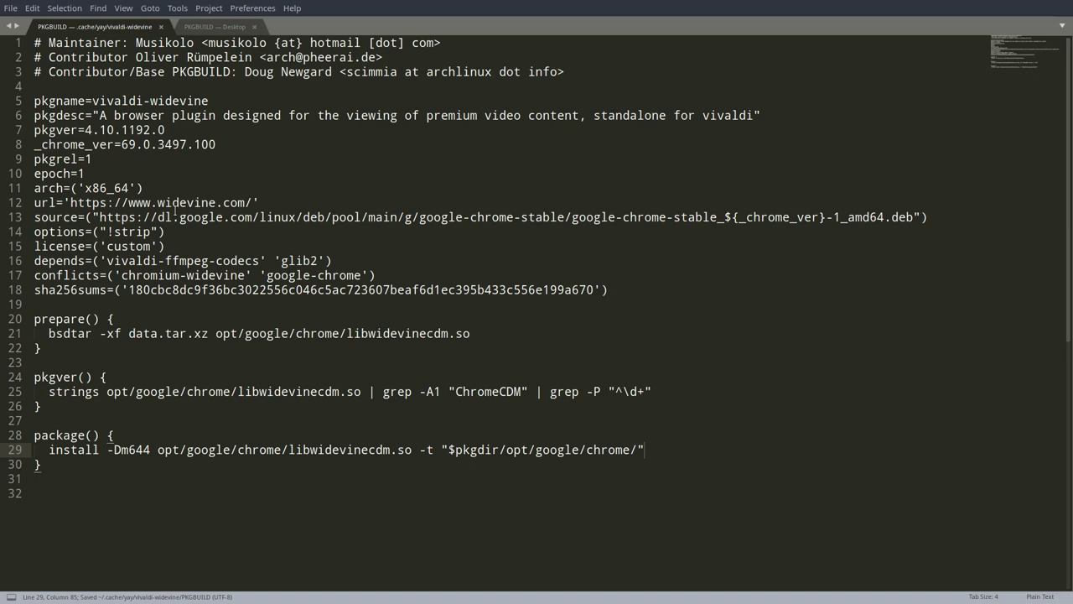
pyautogui.click(156, 290)
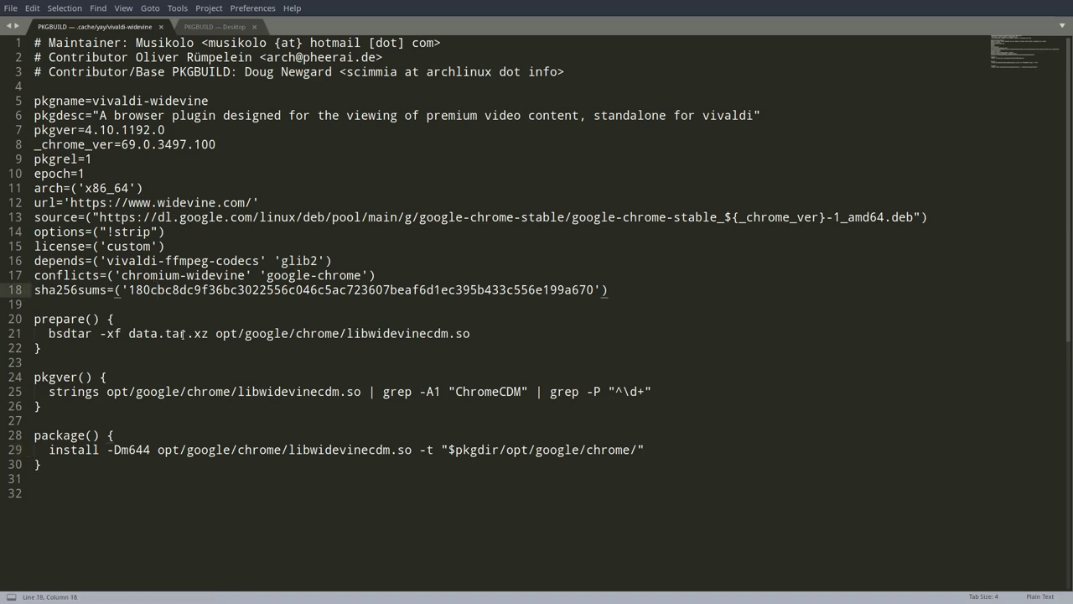
pyautogui.click(162, 333)
pyautogui.click(165, 390)
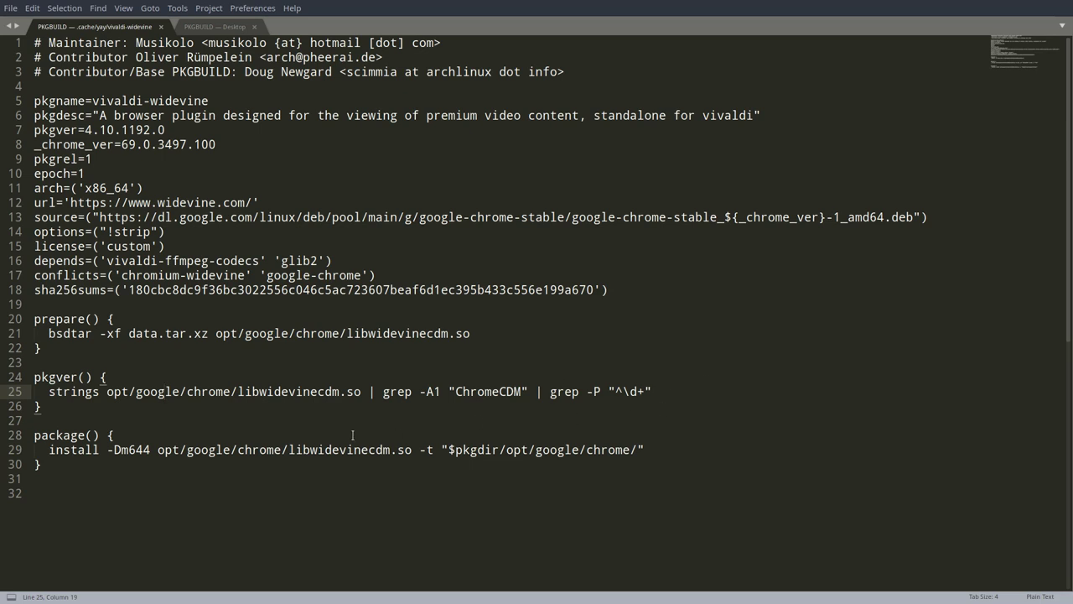
pyautogui.click(99, 449)
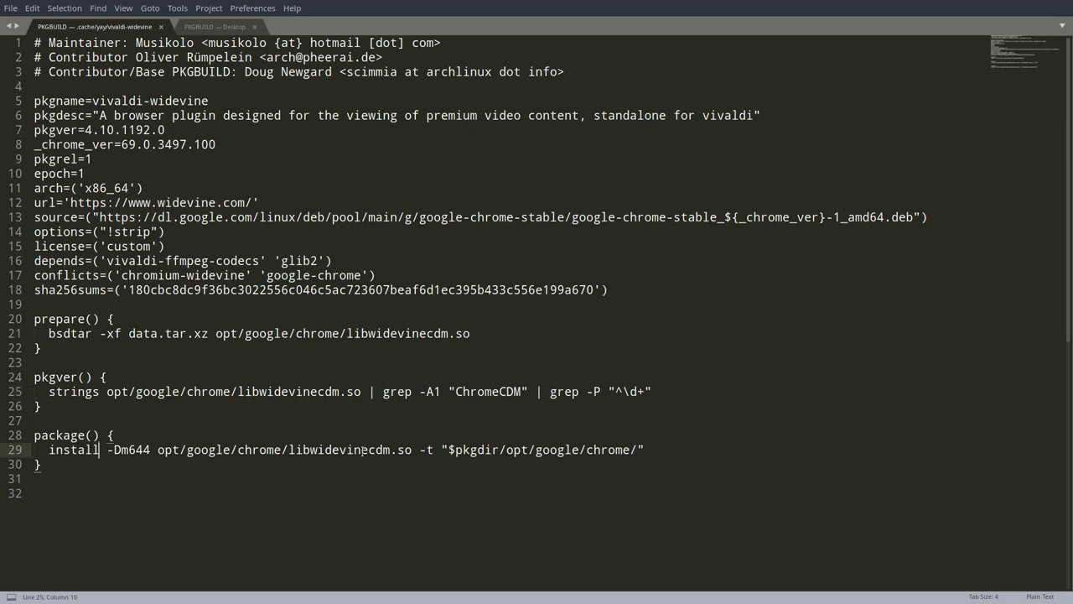
pyautogui.click(550, 450)
# - Exit full screen, open a terminal in the build folder, and run makepkg
pyautogui.press('F11')
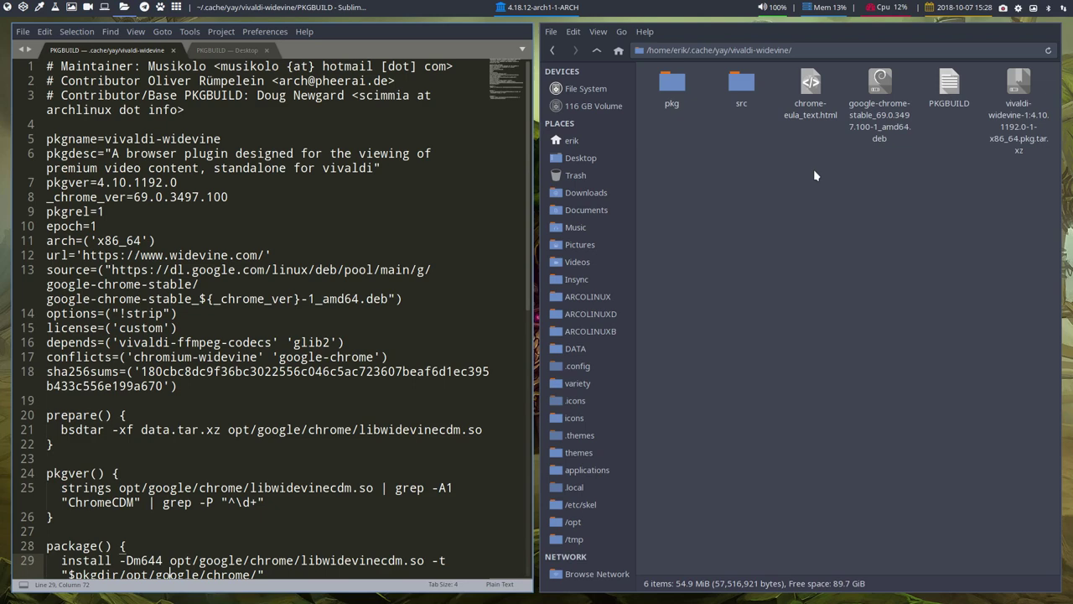
pyautogui.click(949, 84)
pyautogui.rightClick(752, 247)
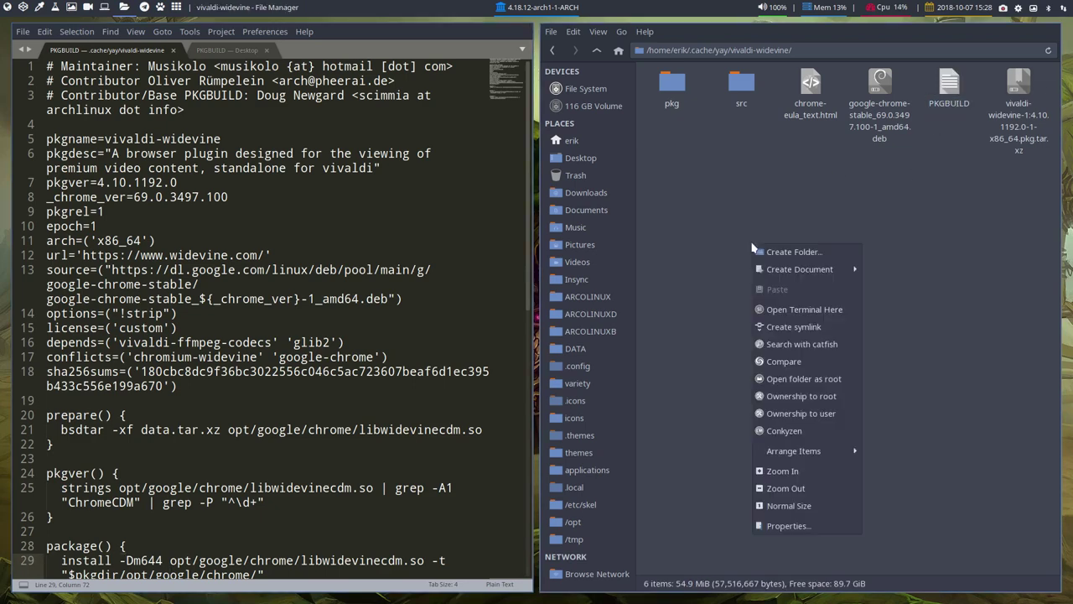
pyautogui.click(801, 310)
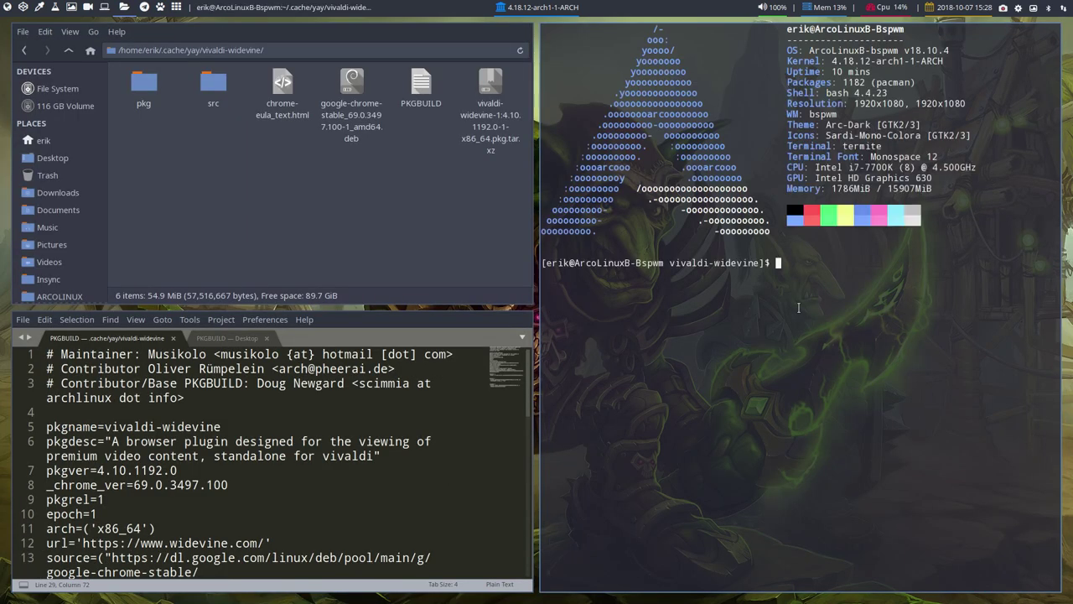
pyautogui.click(498, 127)
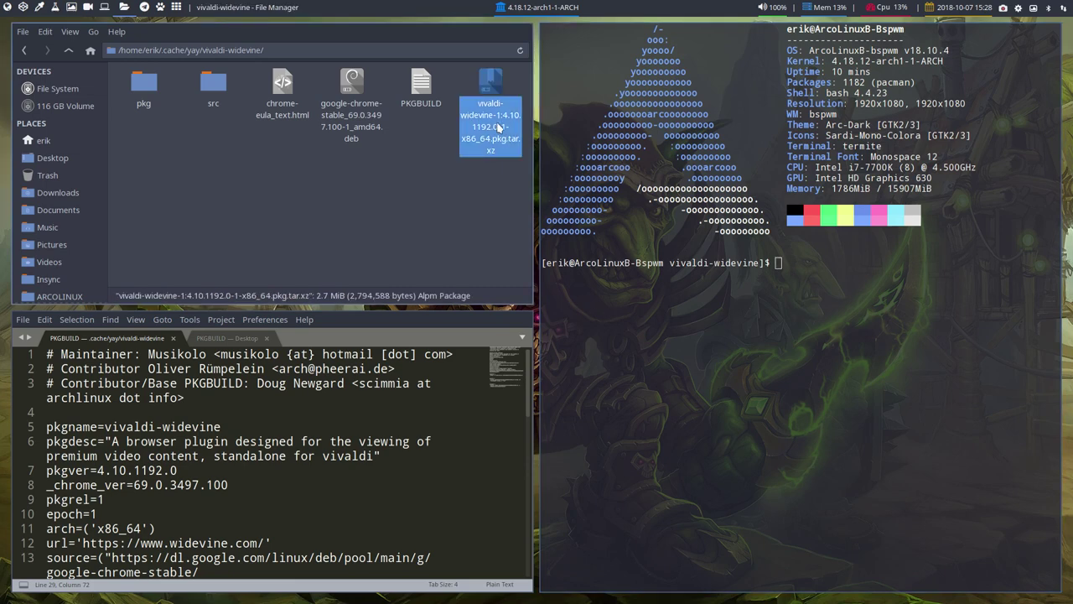
pyautogui.write('mak')
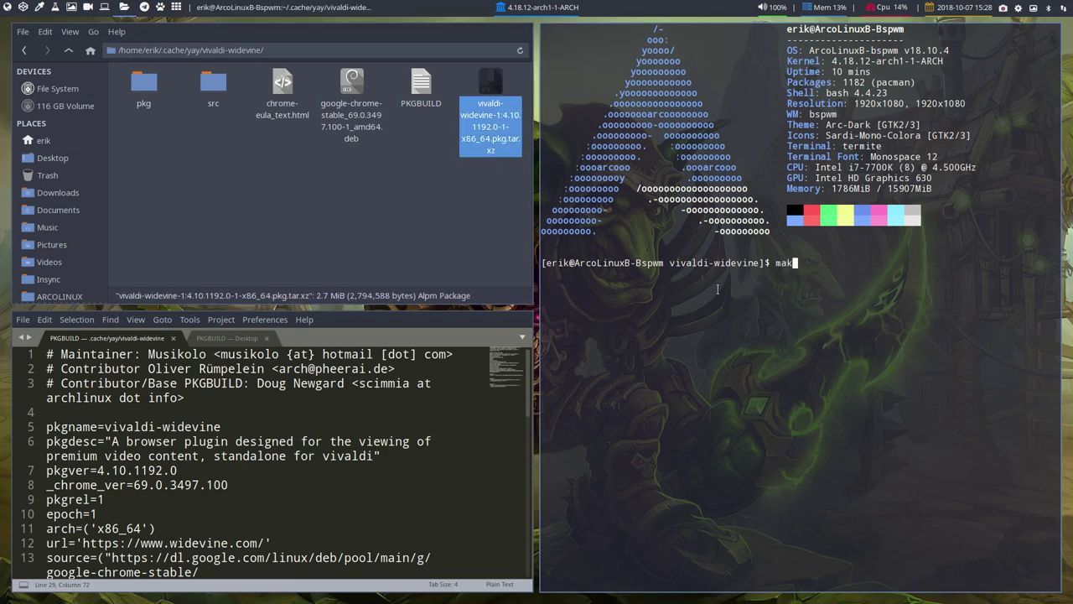
pyautogui.write('epkg')
pyautogui.press('Return')
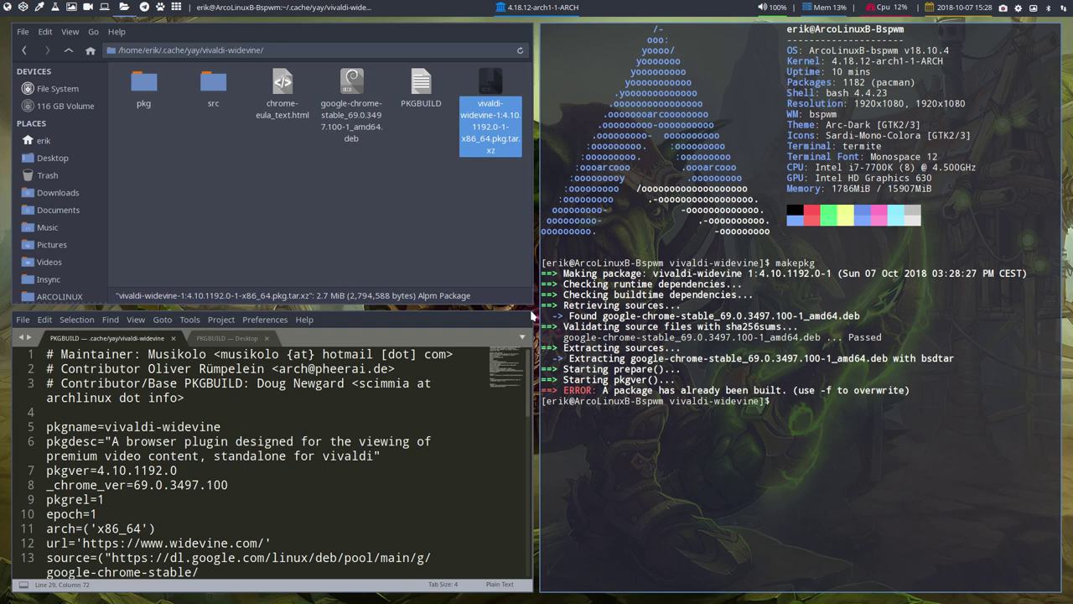
# - Rerun the build as 'makepkg -f' to overwrite the existing package
pyautogui.moveTo(793, 390); pyautogui.dragTo(911, 391)
pyautogui.click(835, 391)
pyautogui.press('Up')
pyautogui.write('-f')
pyautogui.press('Return')
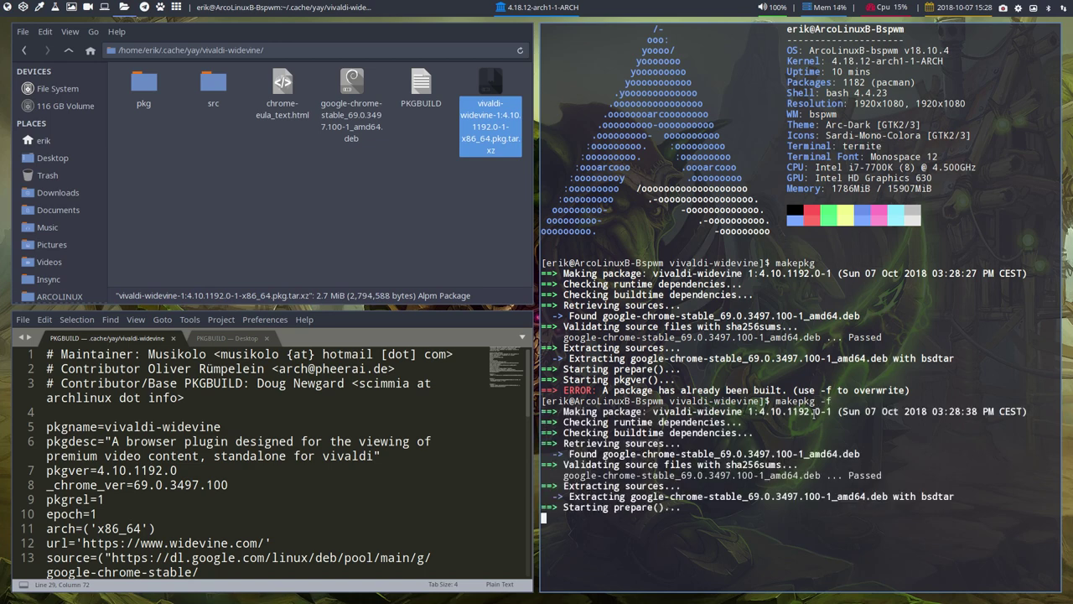